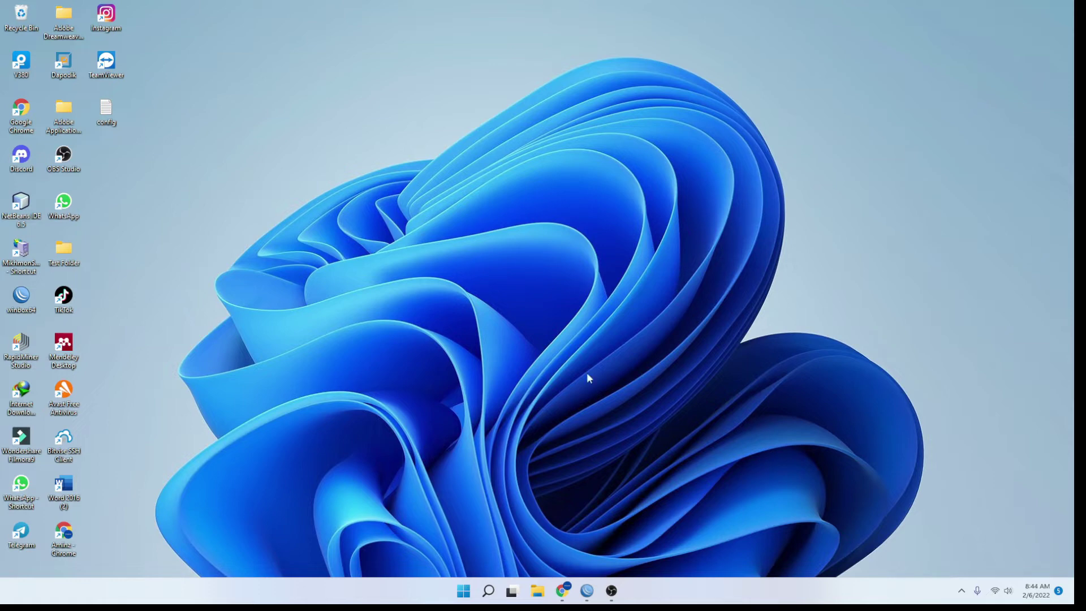
Restore the WinBox router session window from the taskbar
left_click(586, 590)
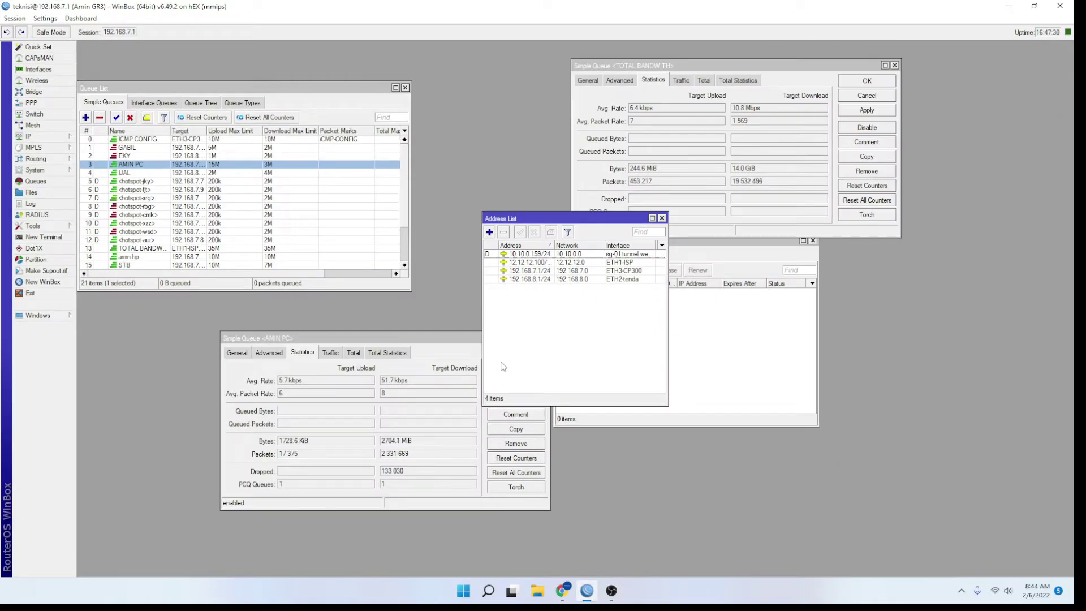
Close the Queue List and TOTAL BANDWITH queue windows, moving the AMIN PC queue aside
left_click(56, 282)
left_click(978, 82)
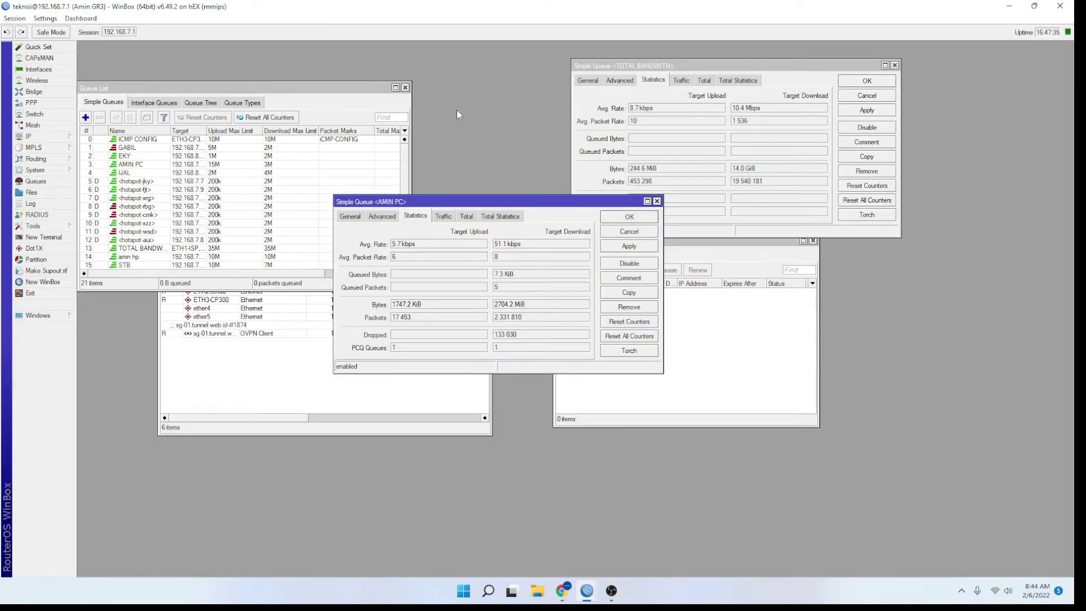
left_click(405, 88)
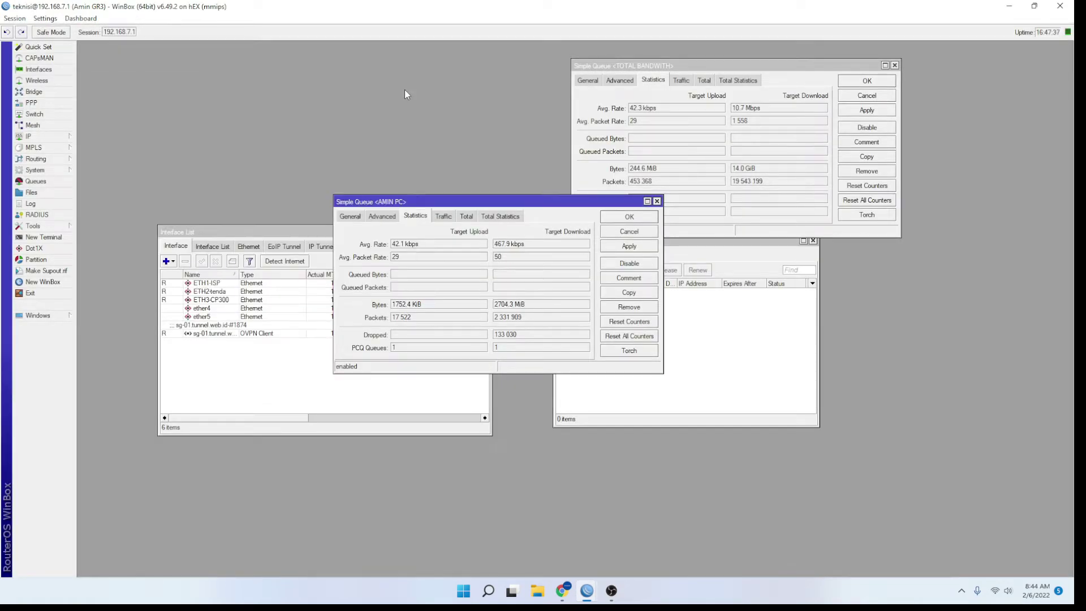
left_click_drag(587, 201, 919, 348)
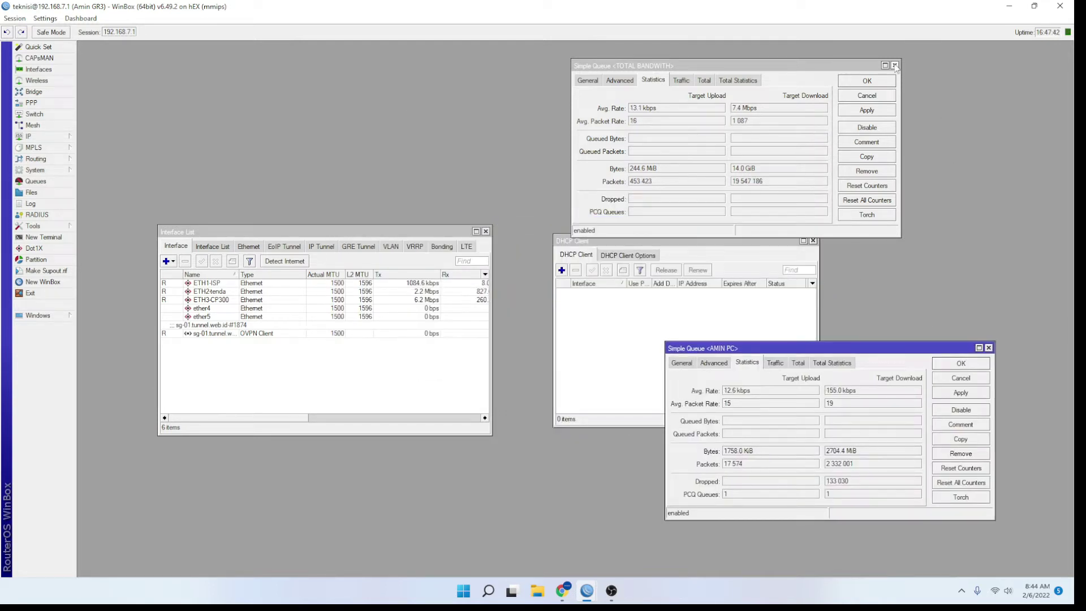
left_click(894, 65)
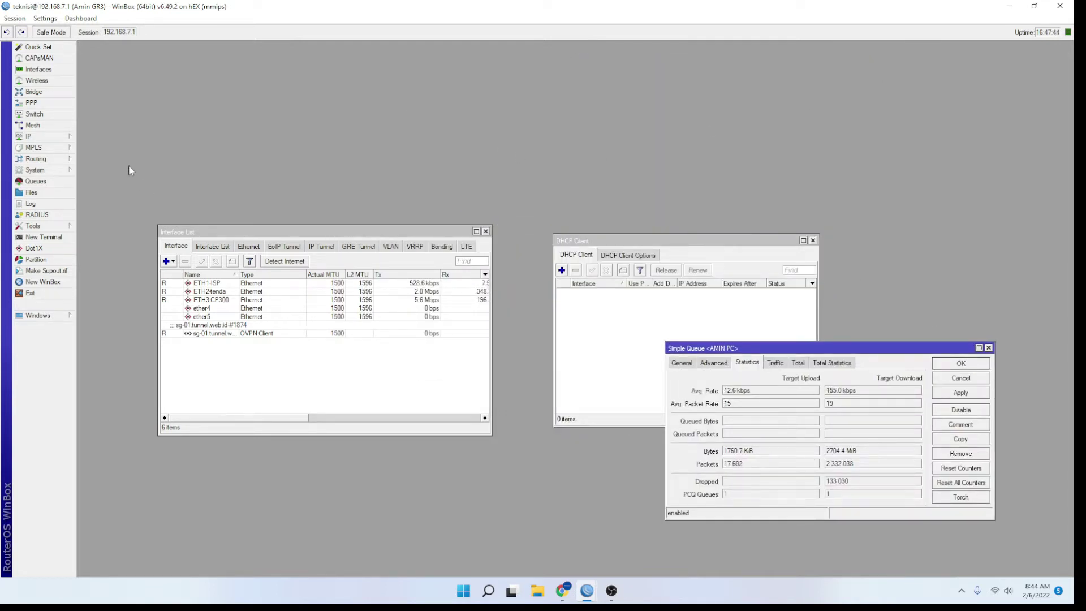
Close the AMIN PC queue window and select ether5 in the Interface List
left_click(54, 69)
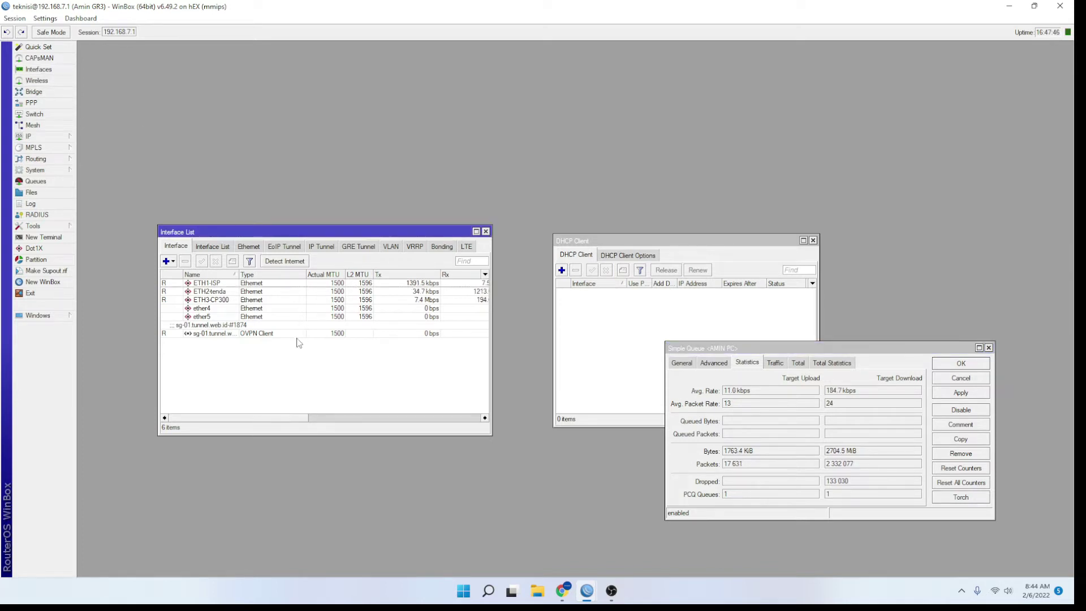
left_click(199, 308)
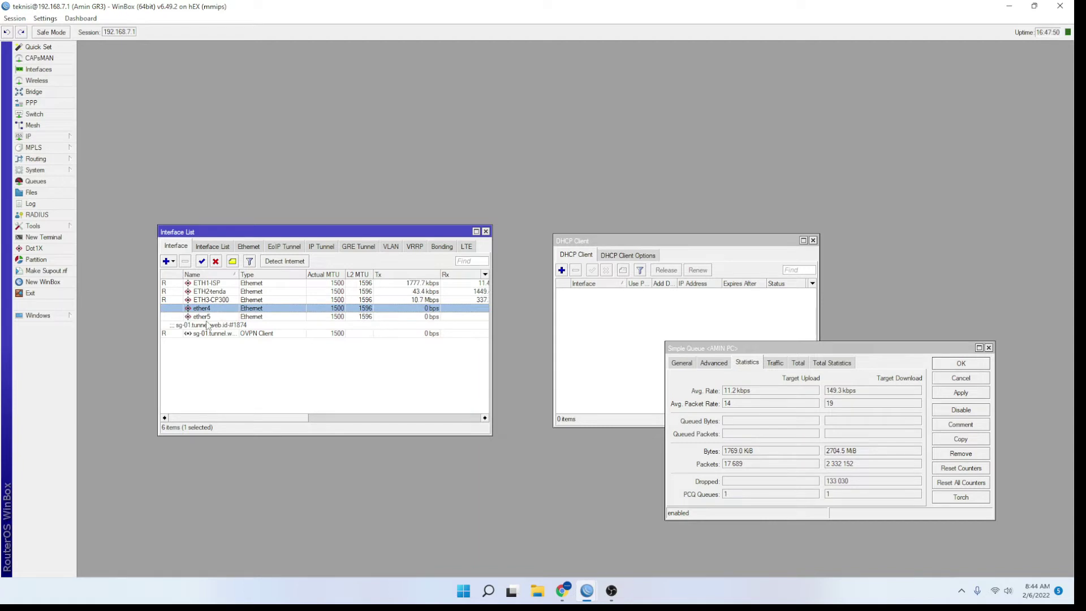
left_click(207, 325)
left_click(207, 317)
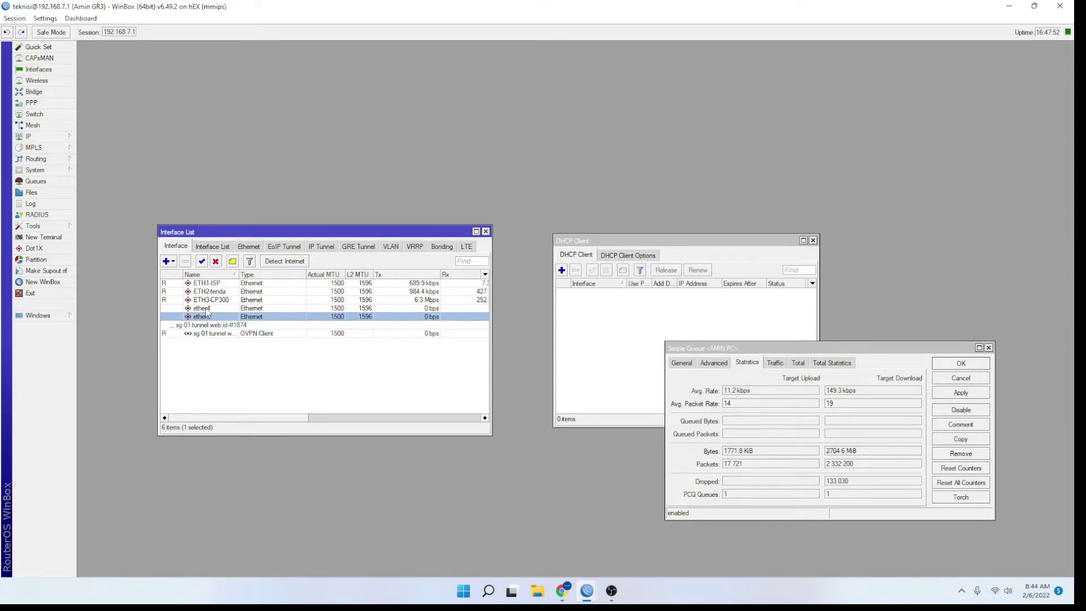
left_click(207, 308)
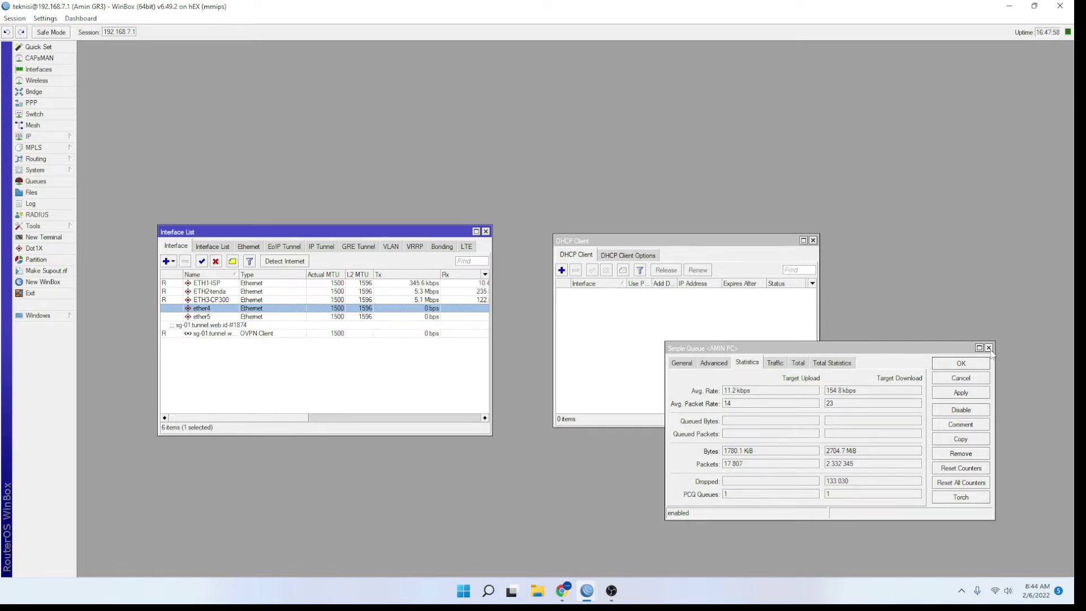
left_click(990, 349)
left_click(989, 348)
left_click(232, 316)
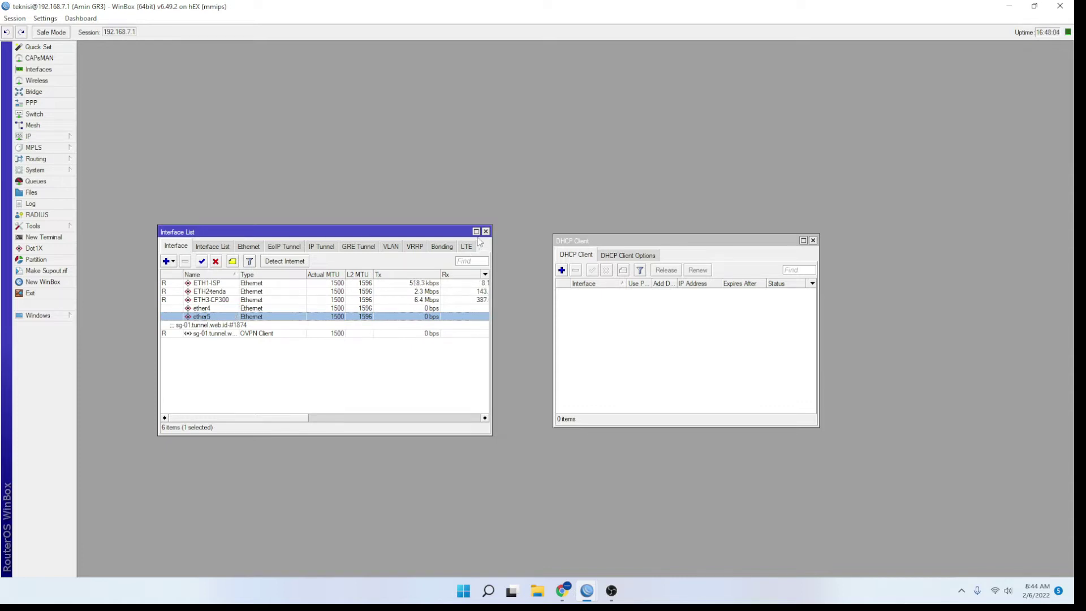
Close the empty DHCP Client window and centre the Interface List on screen
left_click(609, 241)
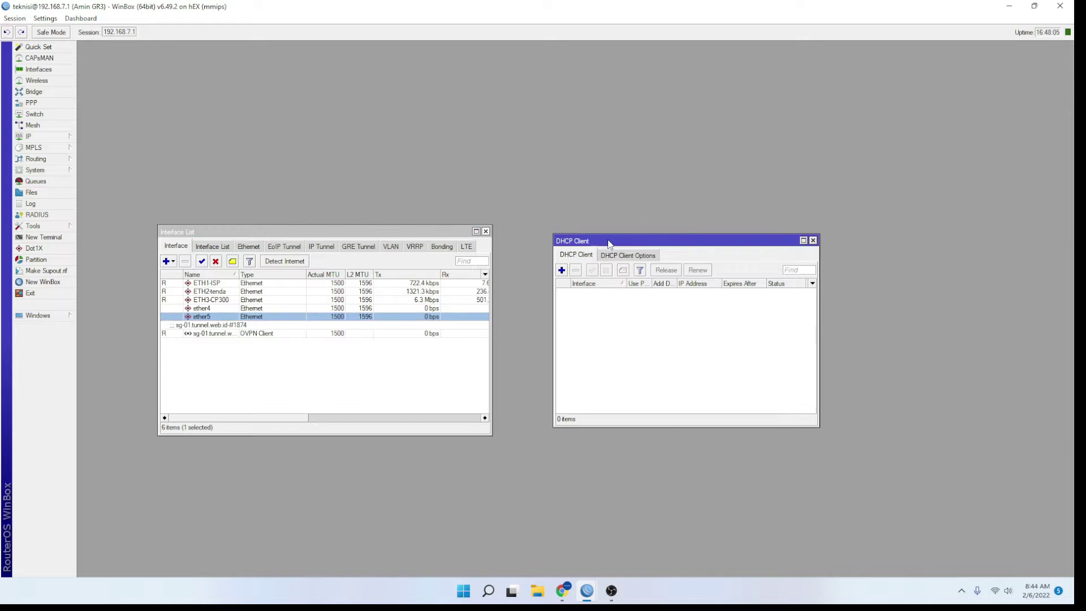
left_click(812, 240)
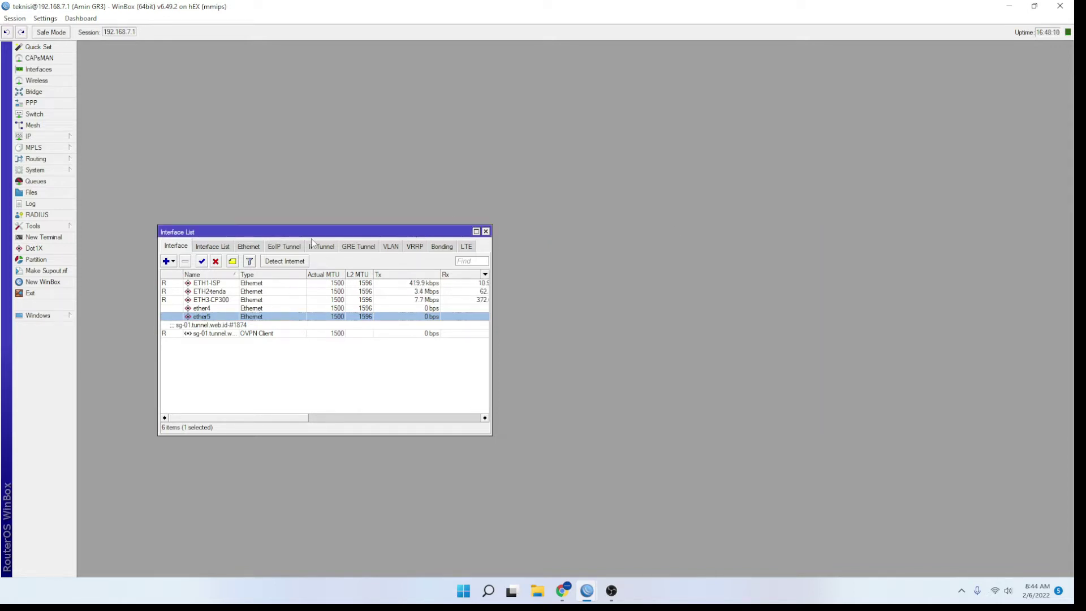
left_click_drag(301, 230, 503, 191)
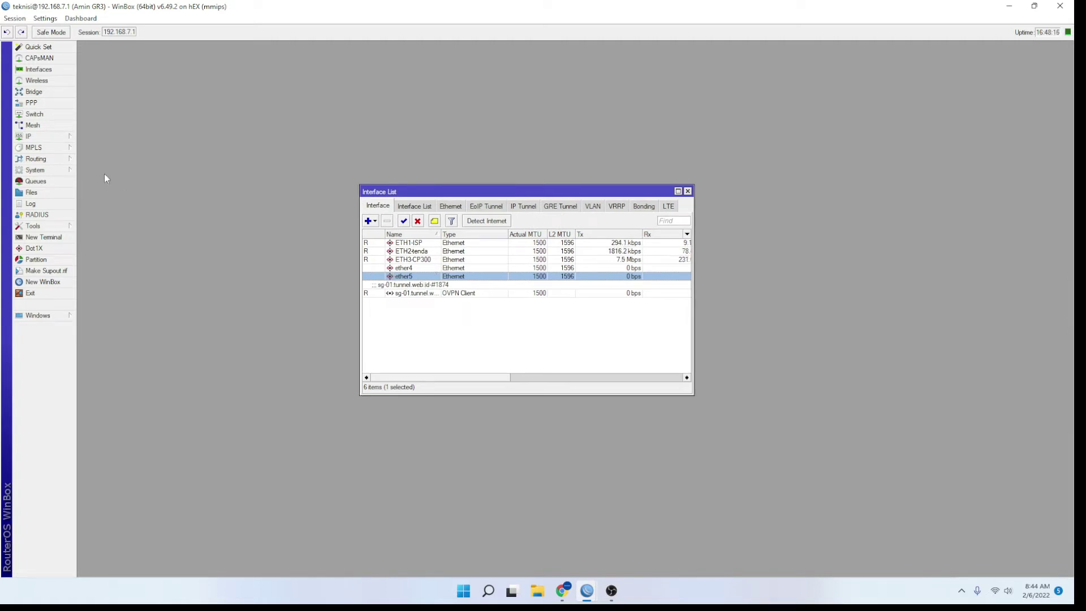
left_click(39, 139)
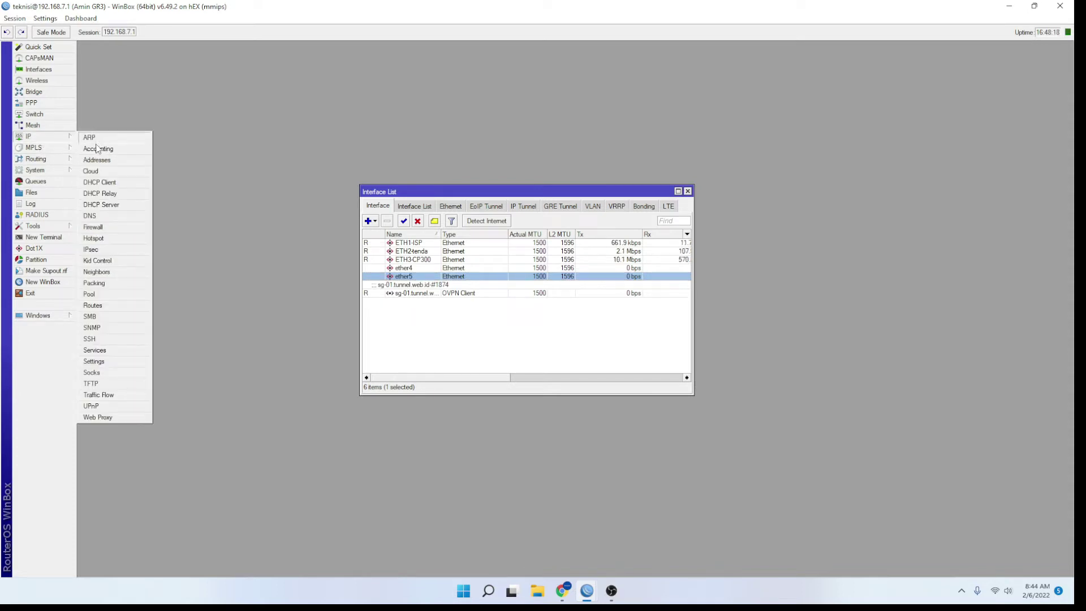
Add a new IP address entry of 10.10.10.1/24 and apply it
left_click(80, 161)
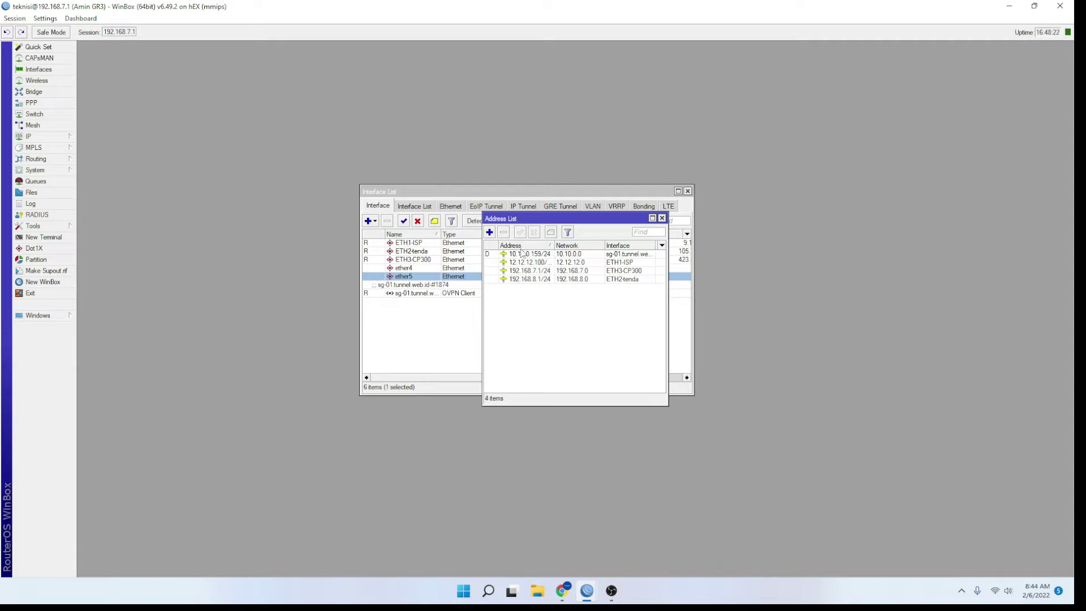
left_click(490, 232)
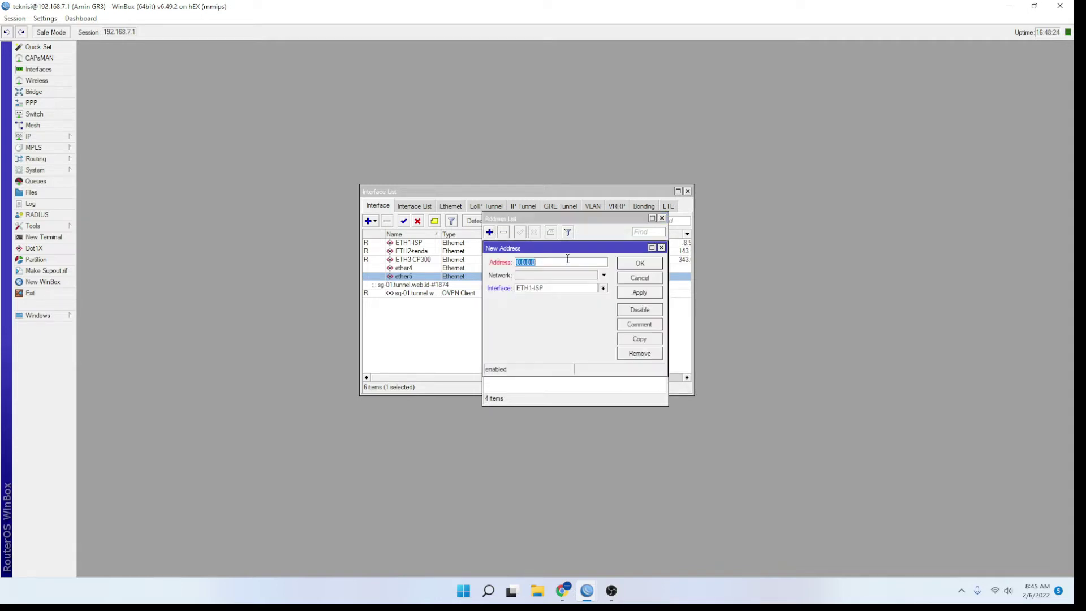
type("192.168")
key("BackSpace")
key("BackSpace")
key("BackSpace")
key("BackSpace")
key("BackSpace")
key("BackSpace")
key("BackSpace")
key("BackSpace")
type("10")
type(".10.10")
type("1")
type(".1")
type("/24")
left_click(568, 275)
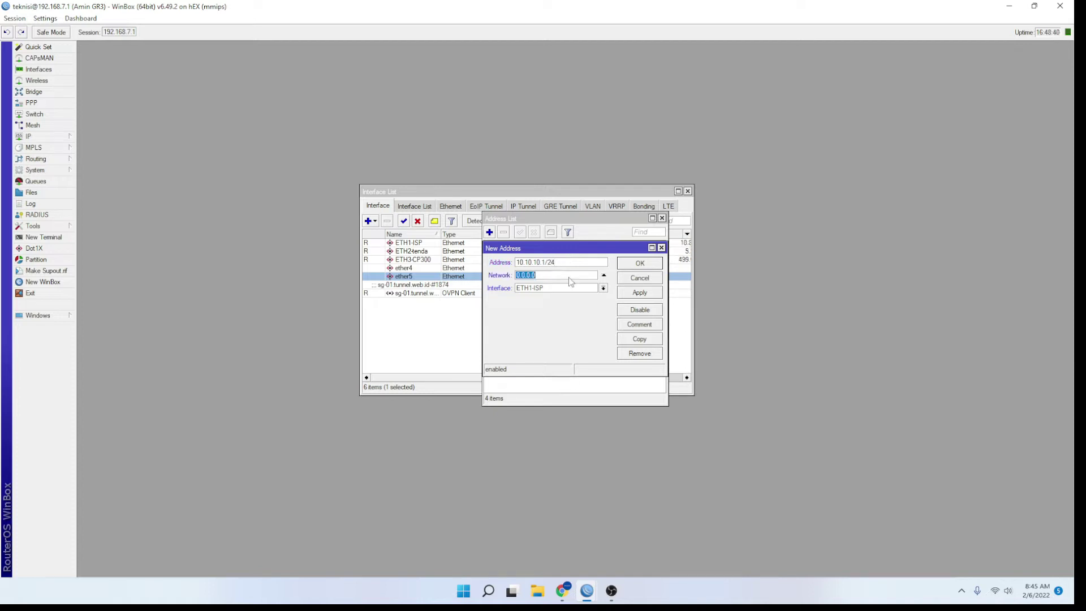
left_click(630, 297)
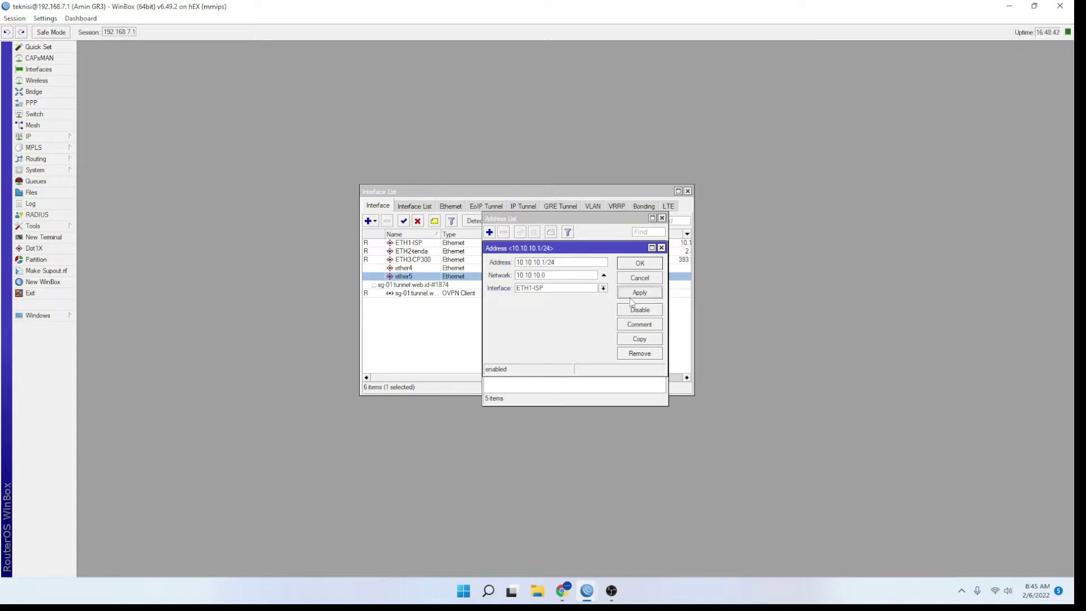
Assign the 10.10.10.1/24 address to ether5 and save it to the Address List
left_click(582, 288)
left_click(564, 326)
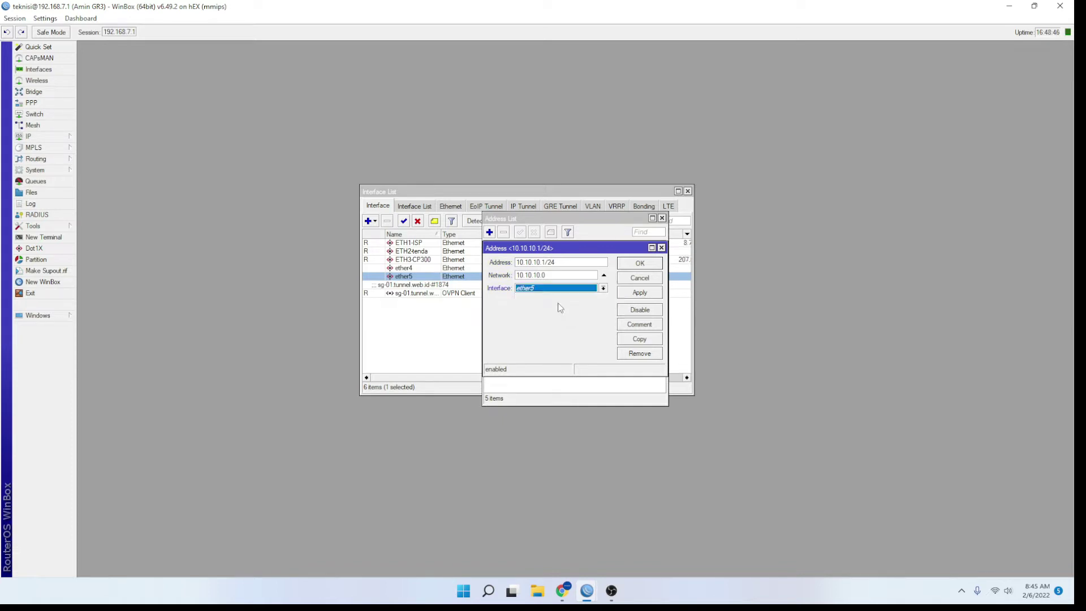
left_click(641, 292)
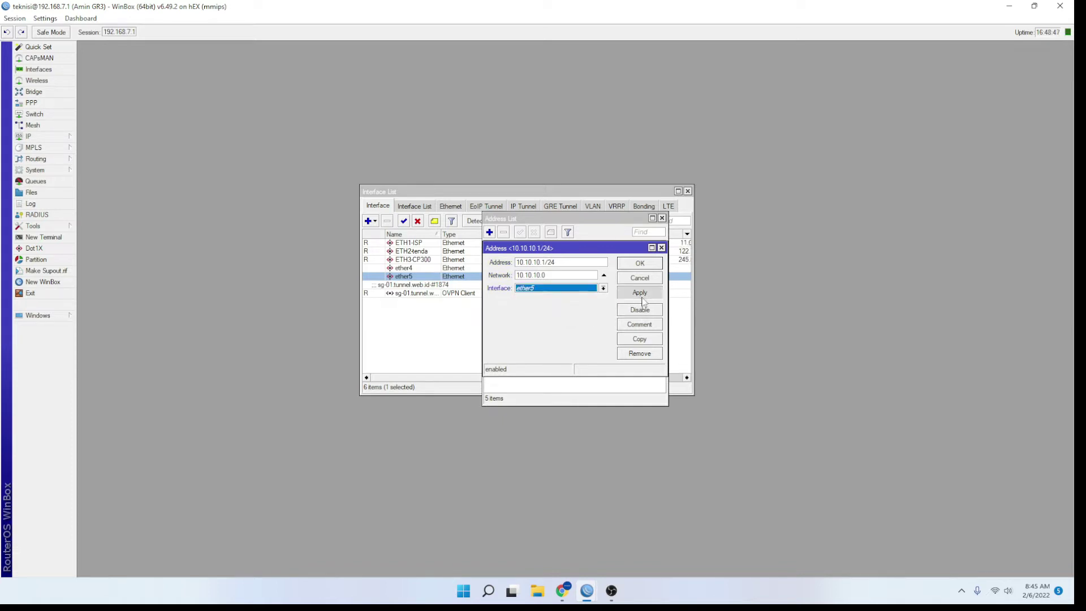
left_click(638, 262)
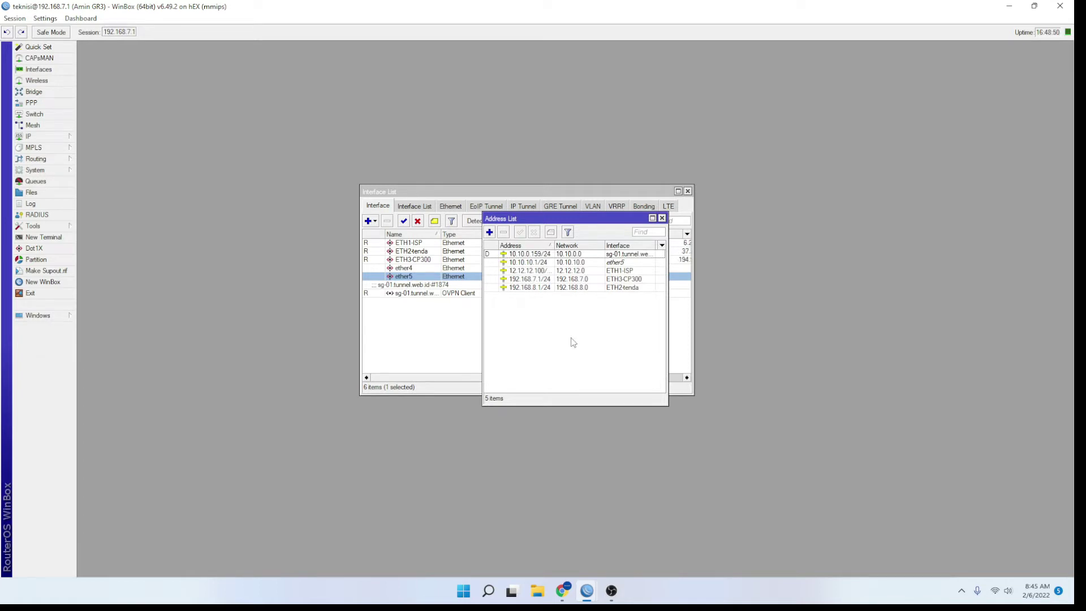
left_click(587, 263)
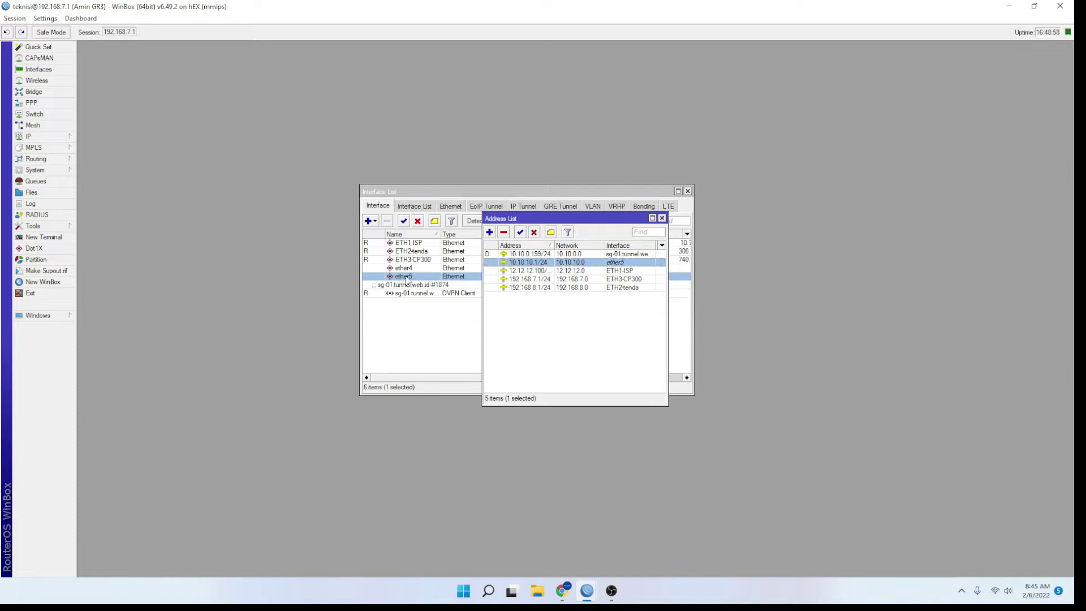
left_click(68, 137)
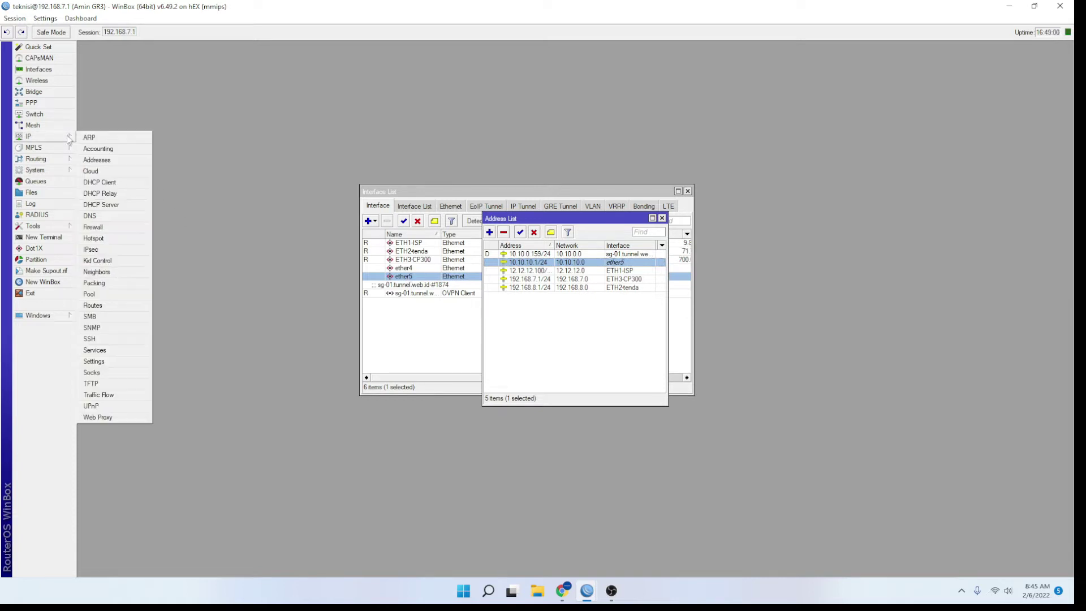
Start the DHCP Setup wizard with ether5 as the DHCP server interface
left_click(109, 207)
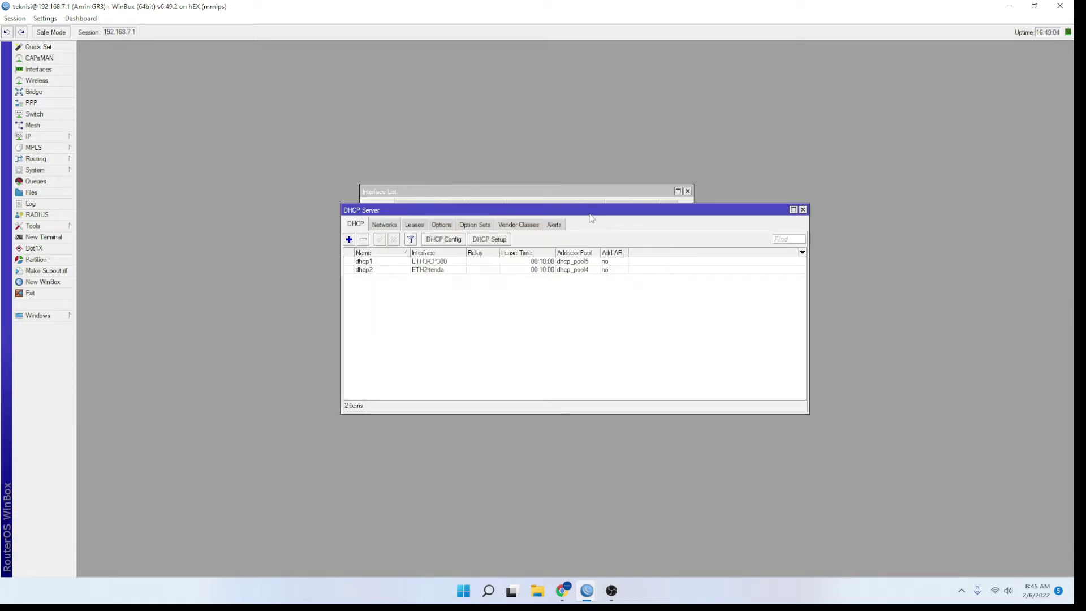
left_click_drag(591, 209, 750, 306)
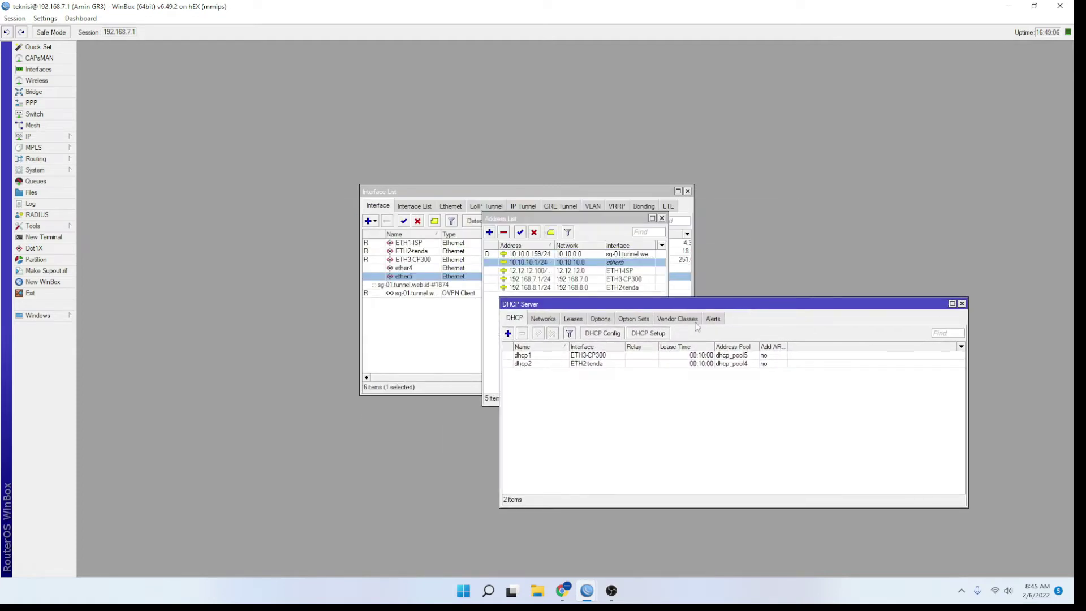
left_click(660, 336)
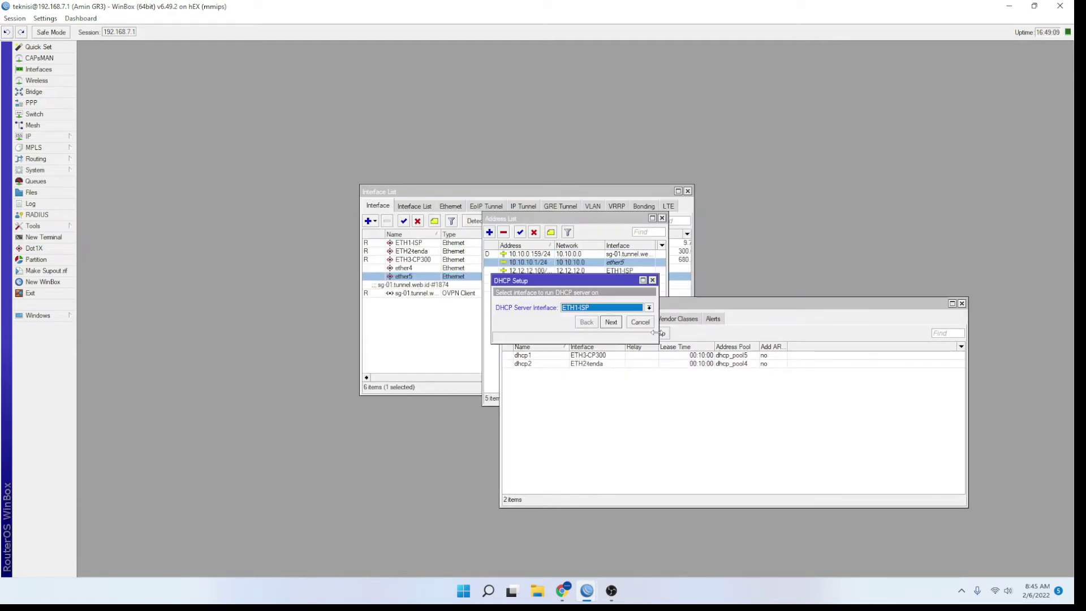
left_click(595, 309)
left_click(571, 346)
left_click(610, 322)
Accept address space 10.10.10.0/24, gateway 10.10.10.1, pool 10.10.10.2-10.10.10.254 and 00:10:00 lease
left_click(611, 322)
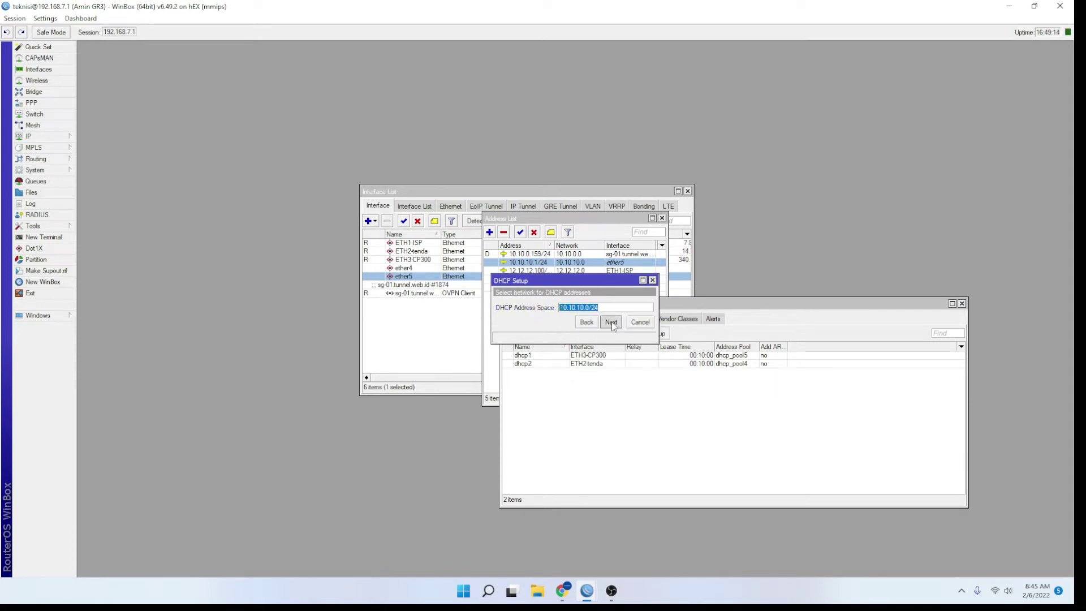
left_click(611, 321)
left_click(611, 322)
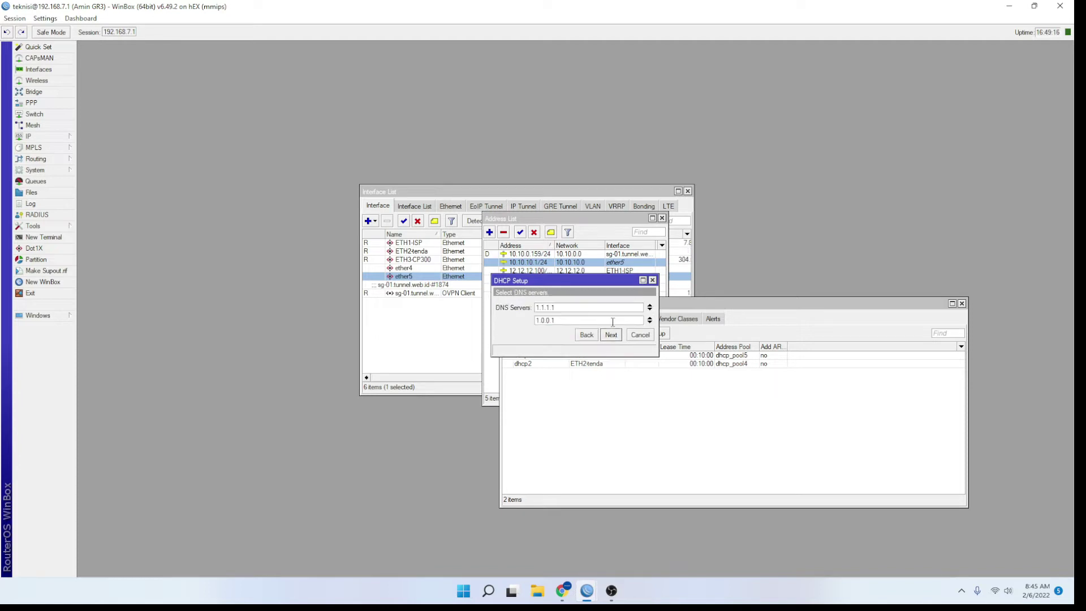
left_click(611, 334)
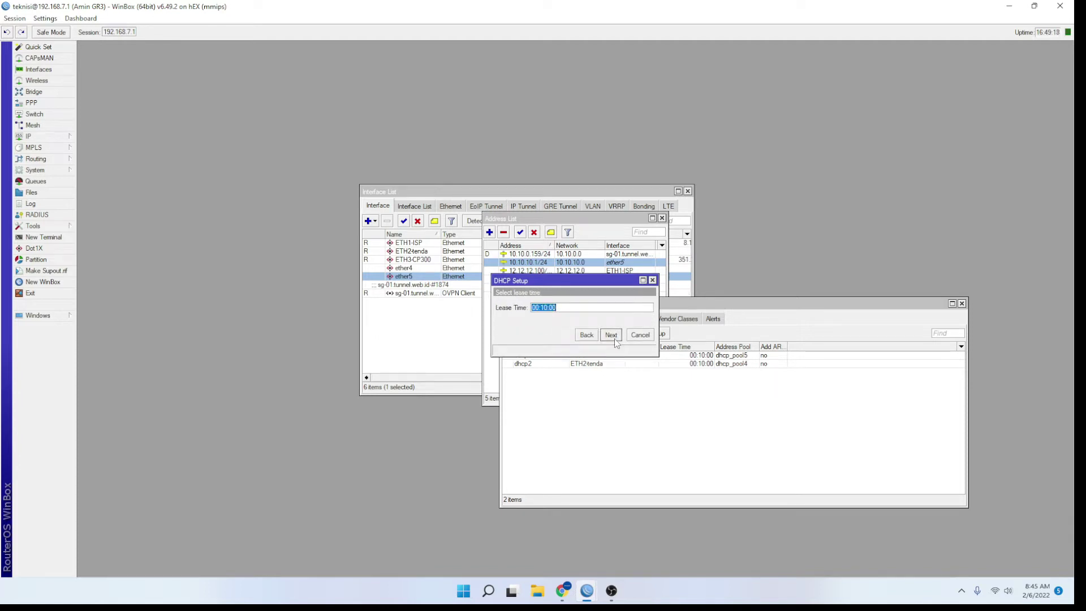
left_click(615, 342)
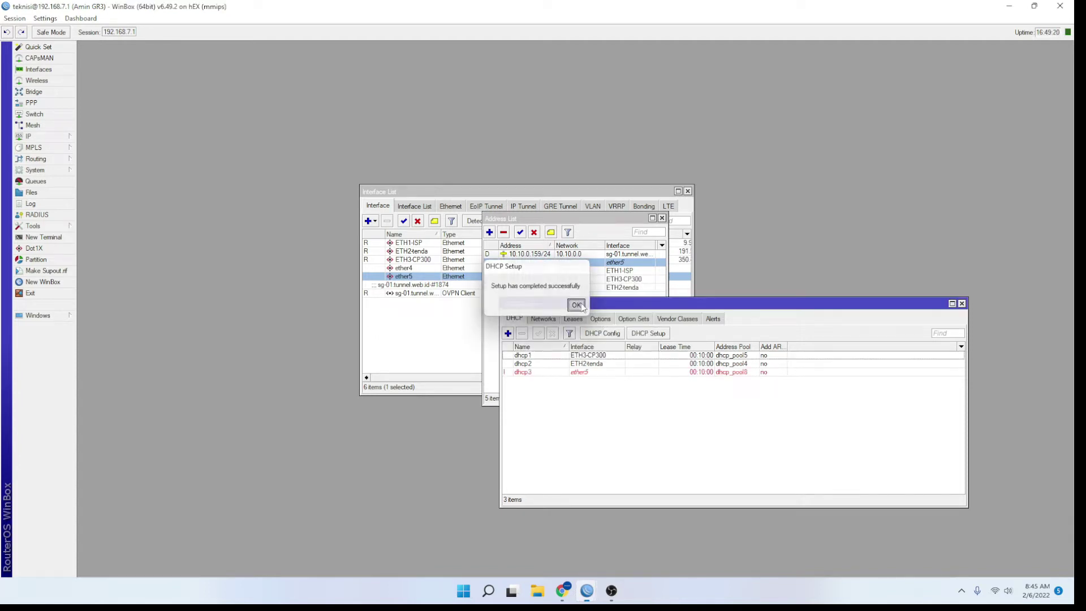
left_click(587, 309)
Check the new dhcp3 server entry on ether5 and close the DHCP Server list
left_click(657, 365)
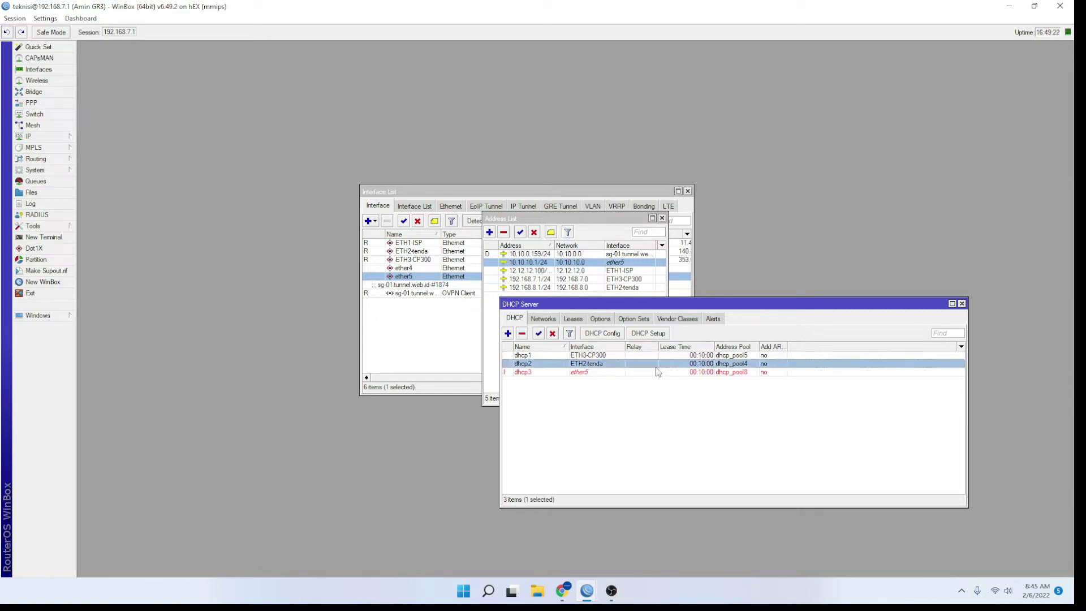
left_click(593, 373)
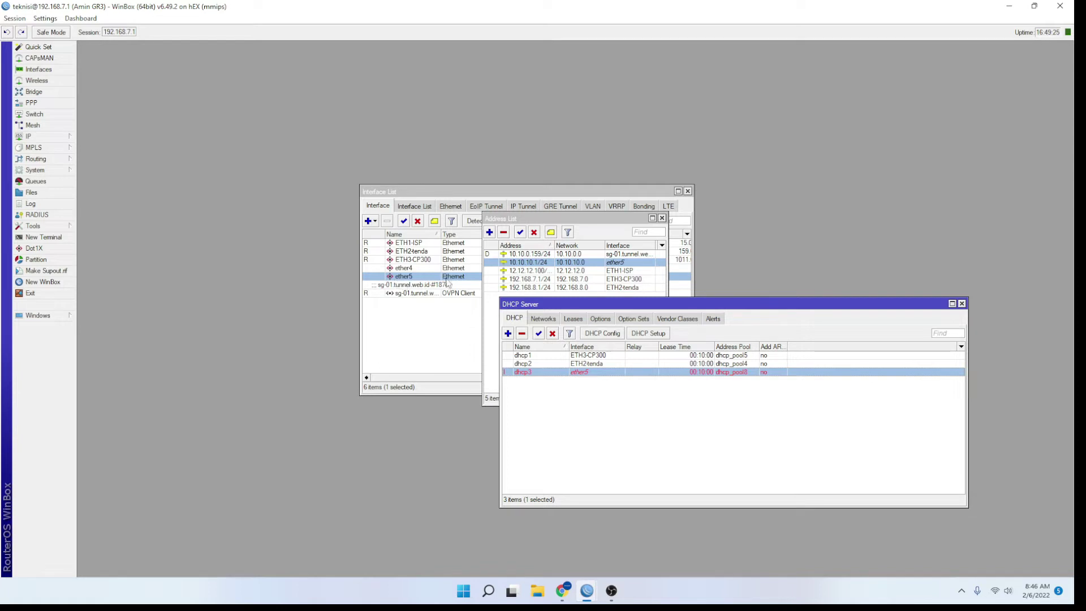
left_click(961, 304)
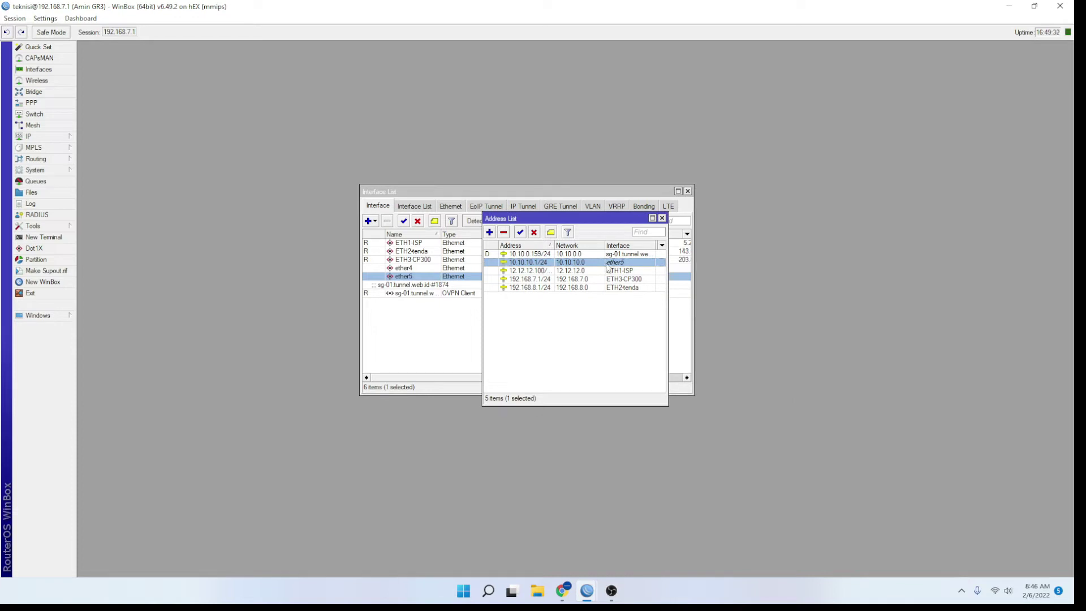
Move the Interface List up-left and the Address List up-right so both show fully
left_click_drag(590, 193, 333, 138)
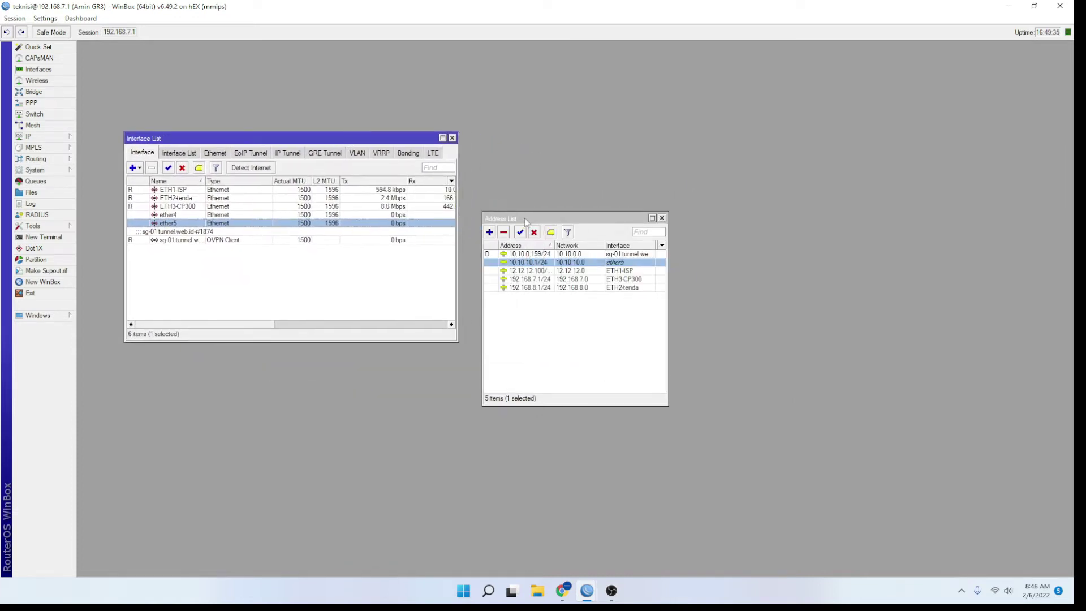
left_click_drag(525, 219, 557, 184)
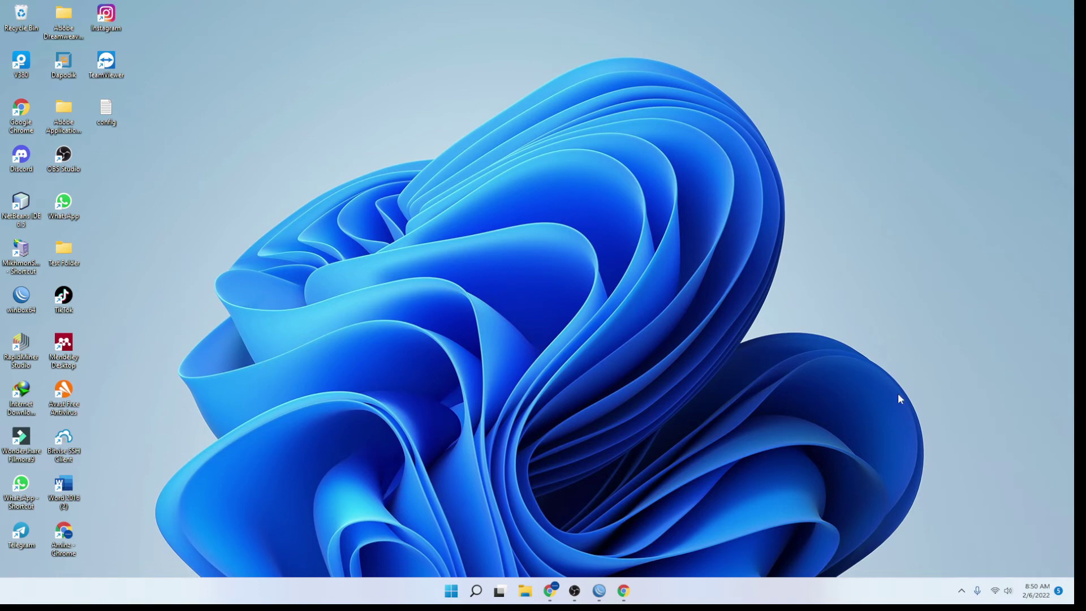
Connect the laptop to the TP-Link_C942 Wi-Fi network from the tray's Wi-Fi list
left_click(998, 603)
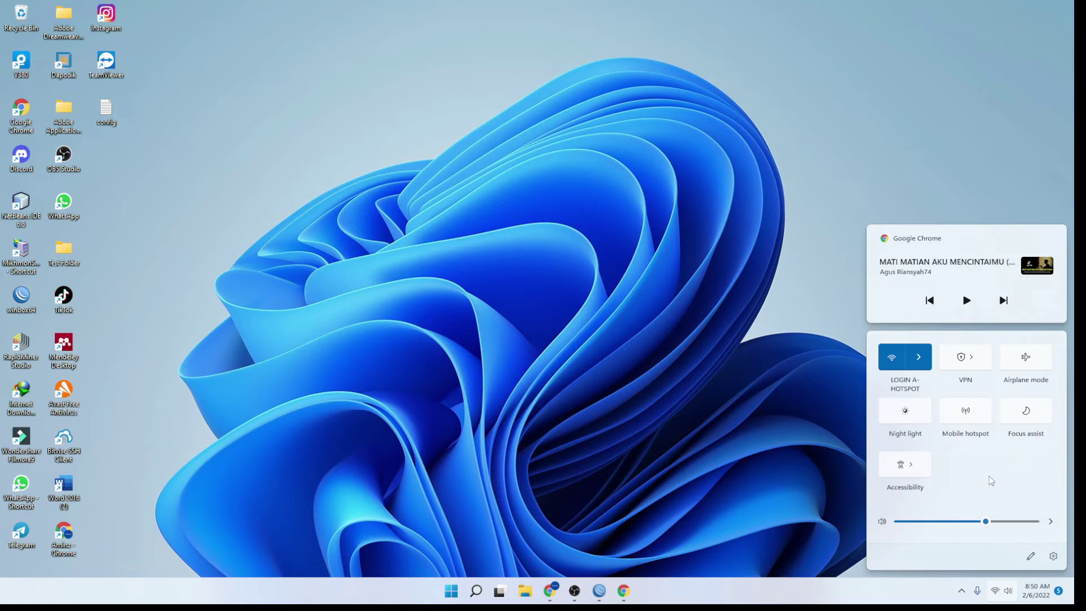
left_click(918, 358)
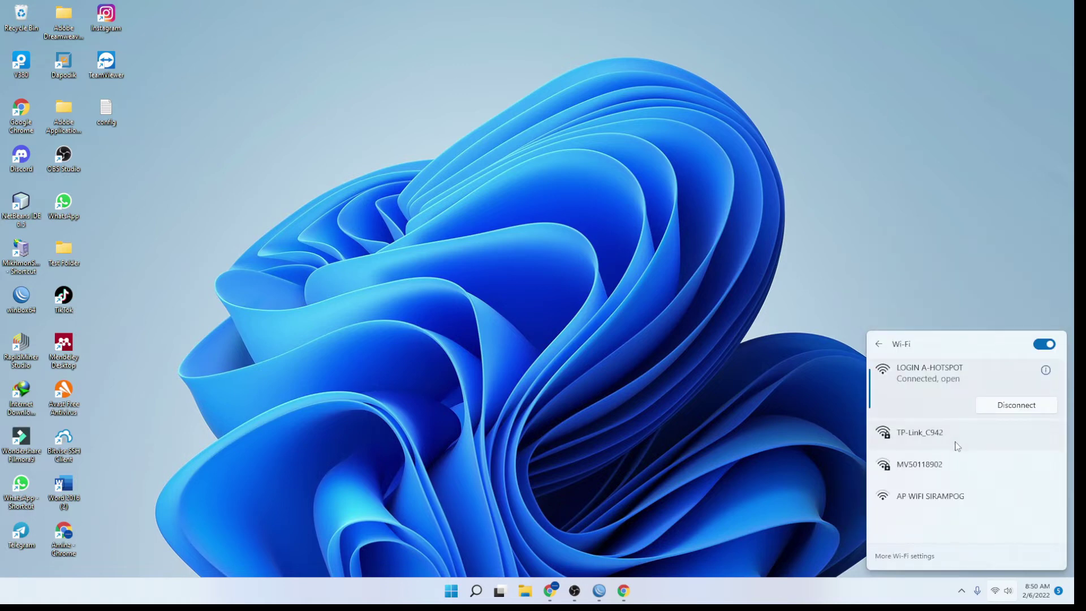
left_click(955, 446)
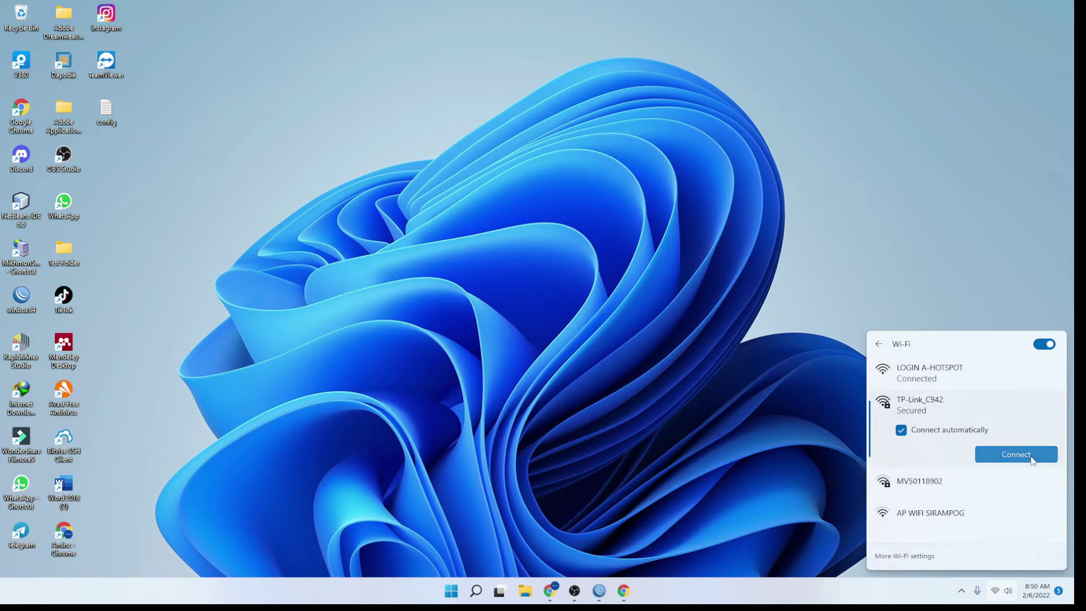
left_click(1029, 455)
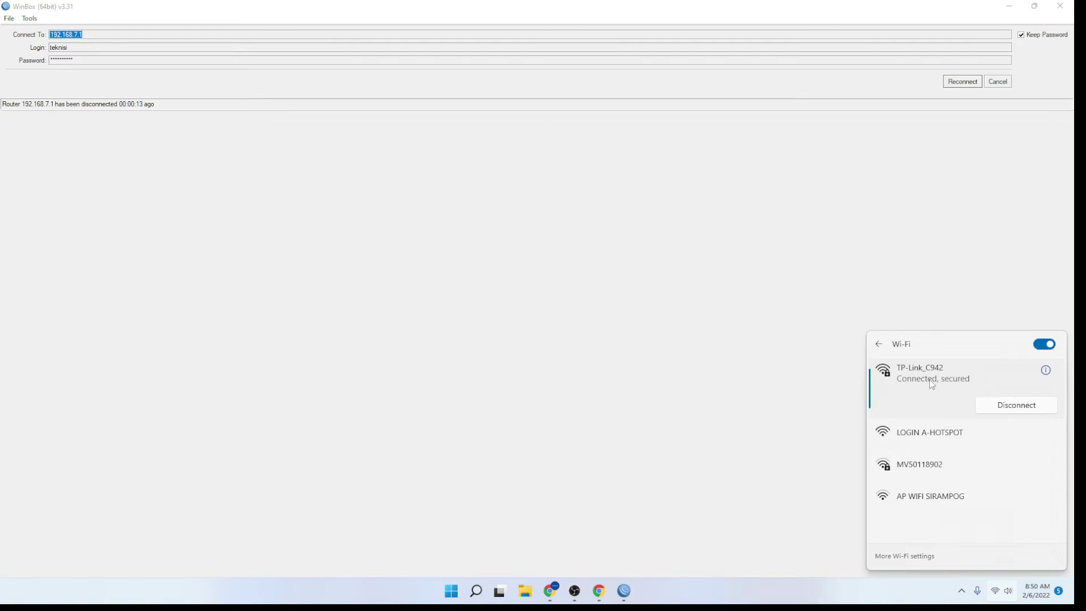
Load tplinkwifi.net in Chrome and focus the new administrator password field
left_click(598, 591)
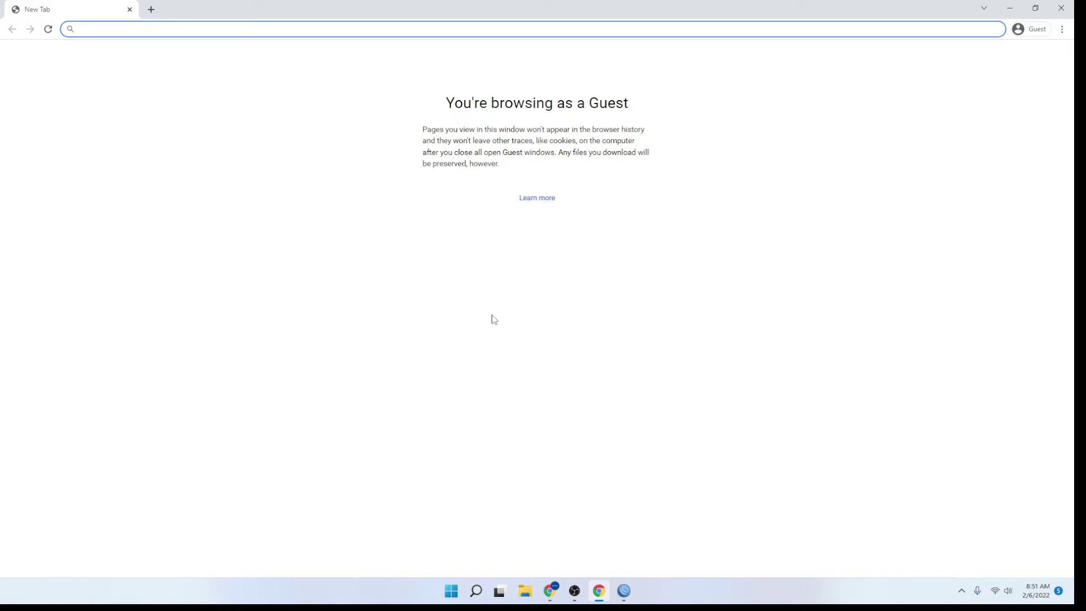
type("tplin")
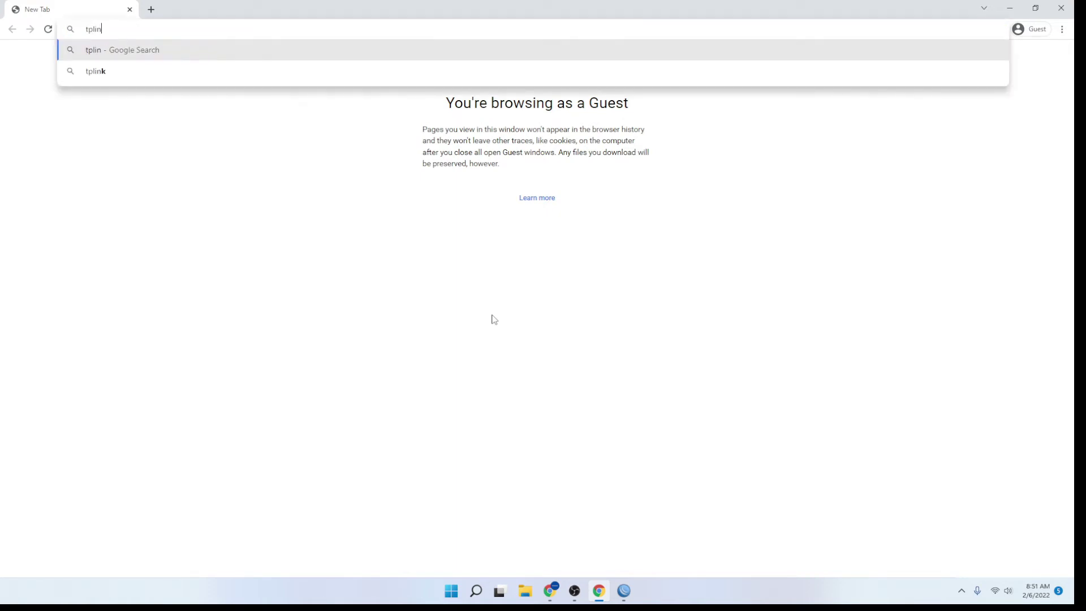
type("kwifi.net")
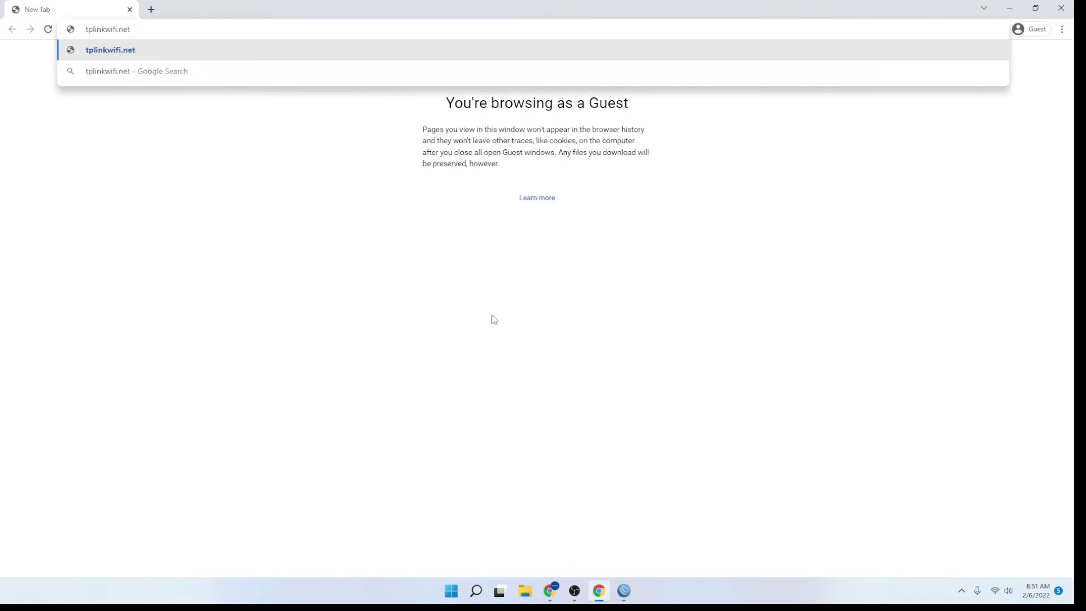
key("Return")
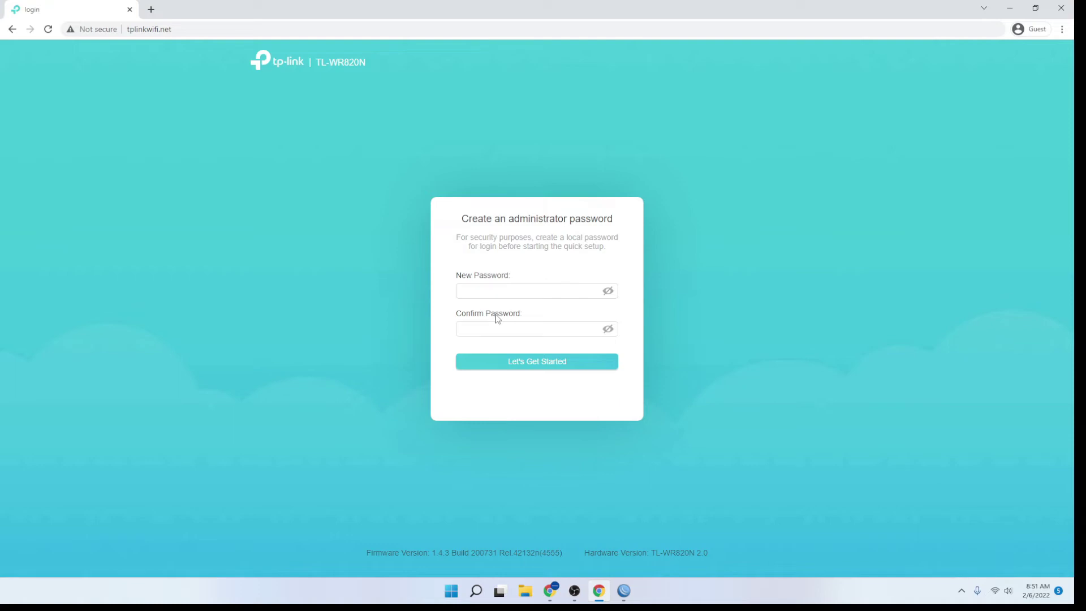
left_click(488, 293)
left_click(488, 294)
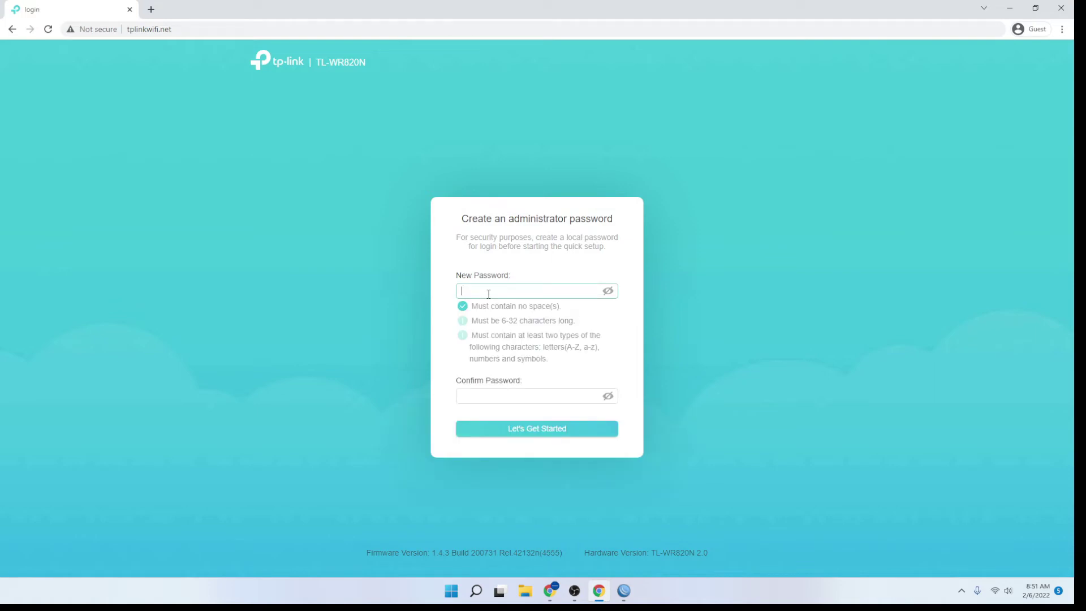
Enter and confirm the new administrator password, verify it, and begin Quick Setup
type("••••••••••")
left_click(506, 396)
type("••••••••••")
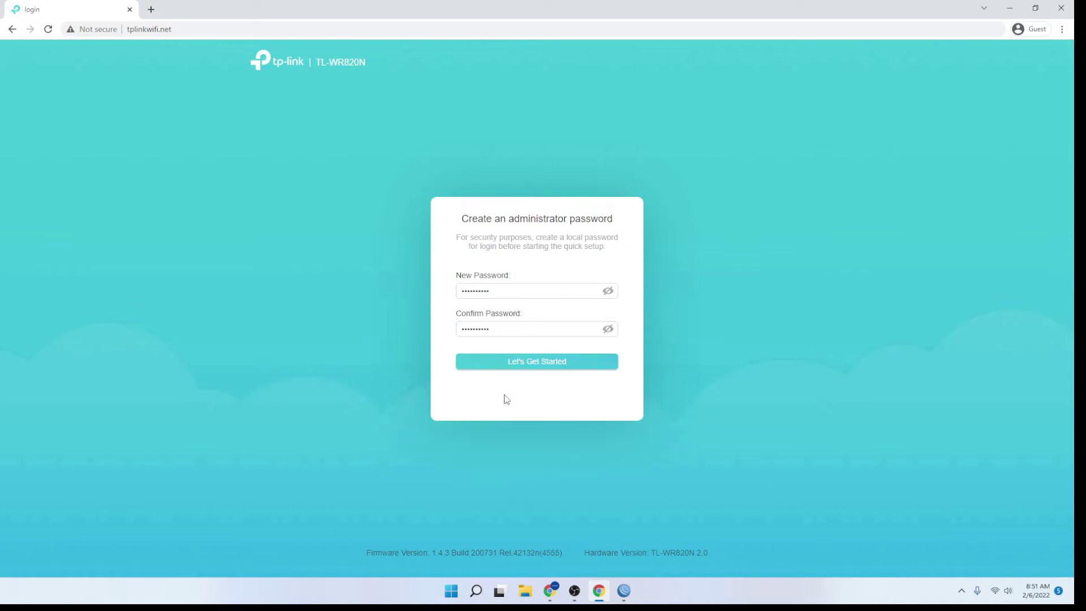
left_click(608, 328)
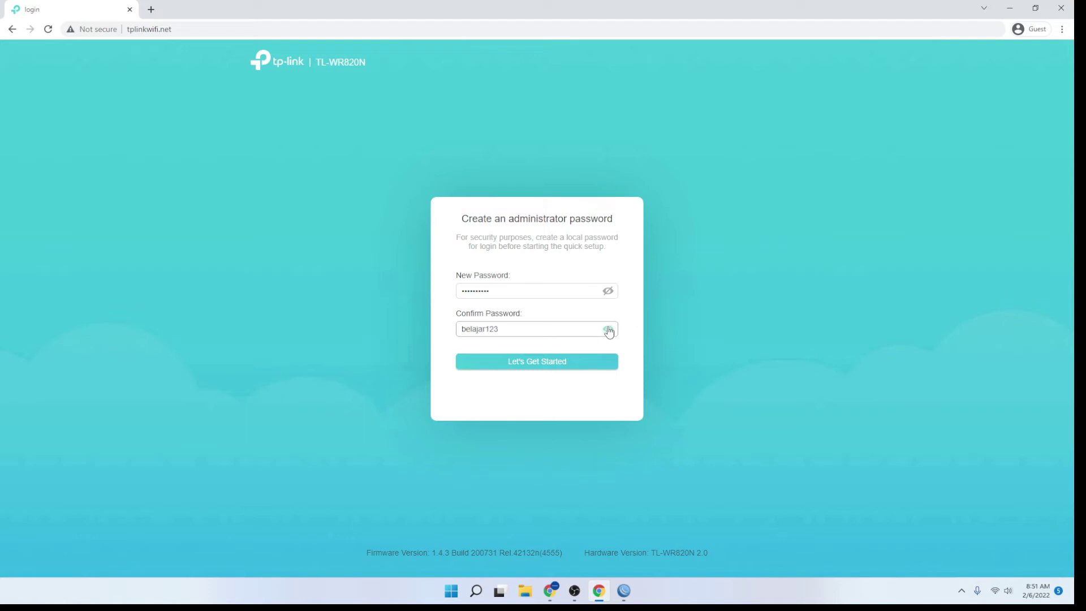
left_click(547, 368)
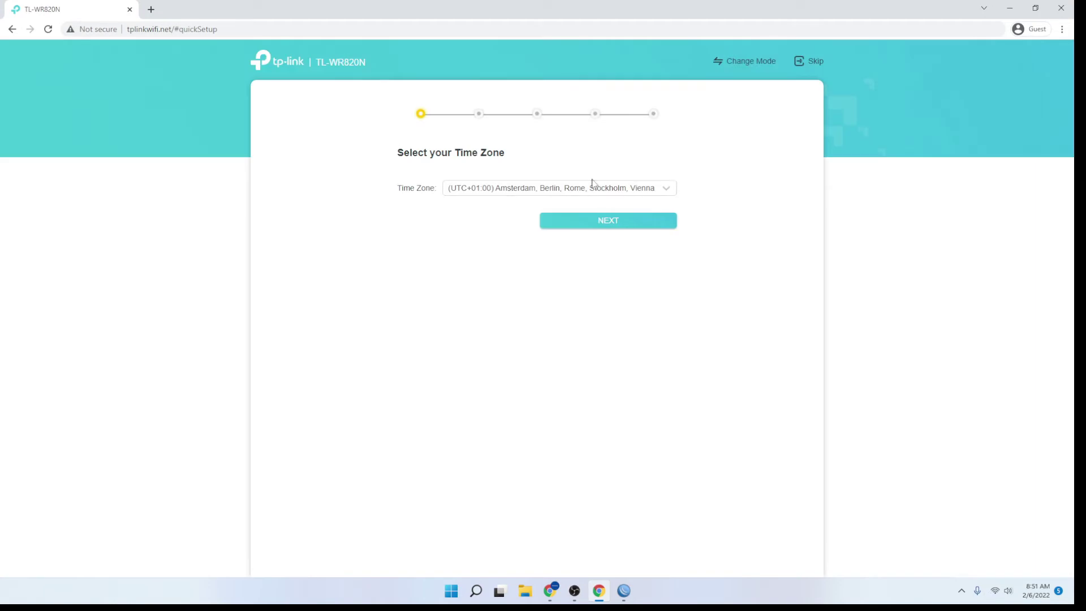
Set time zone (UTC+07:00) Bangkok, Hanoi, Jakarta and skip the Internet Port Disconnected check
left_click(593, 195)
scroll(560, 277, "down", 8)
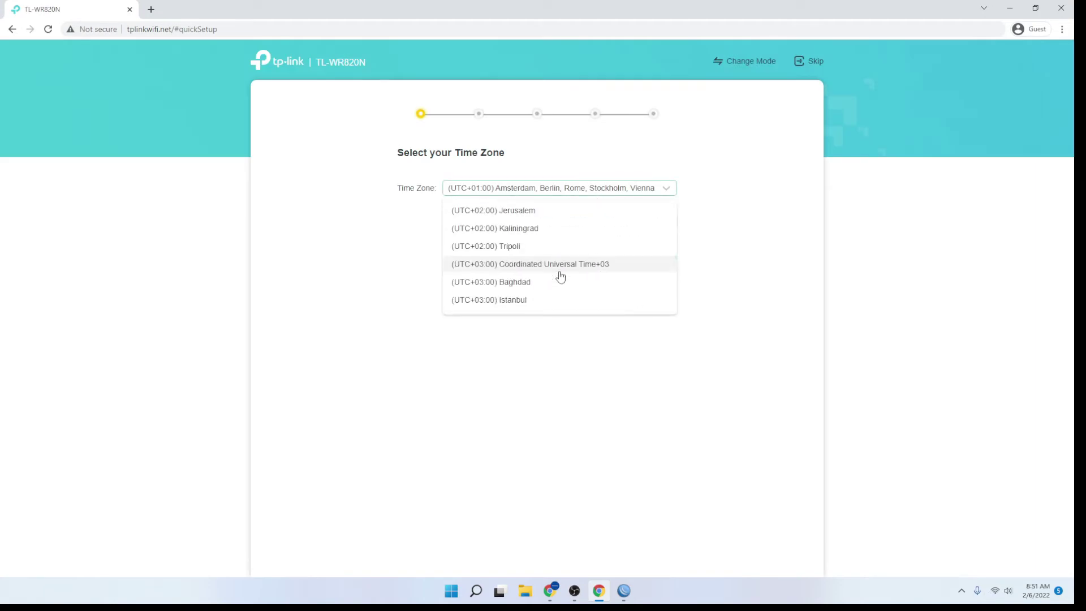
scroll(560, 276, "down", 5)
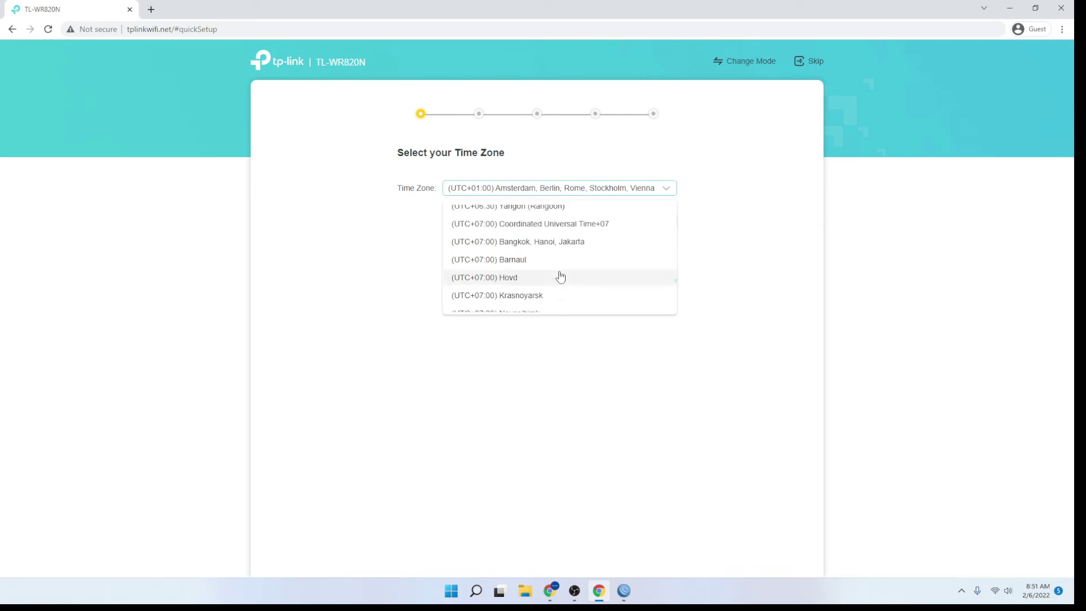
left_click(555, 249)
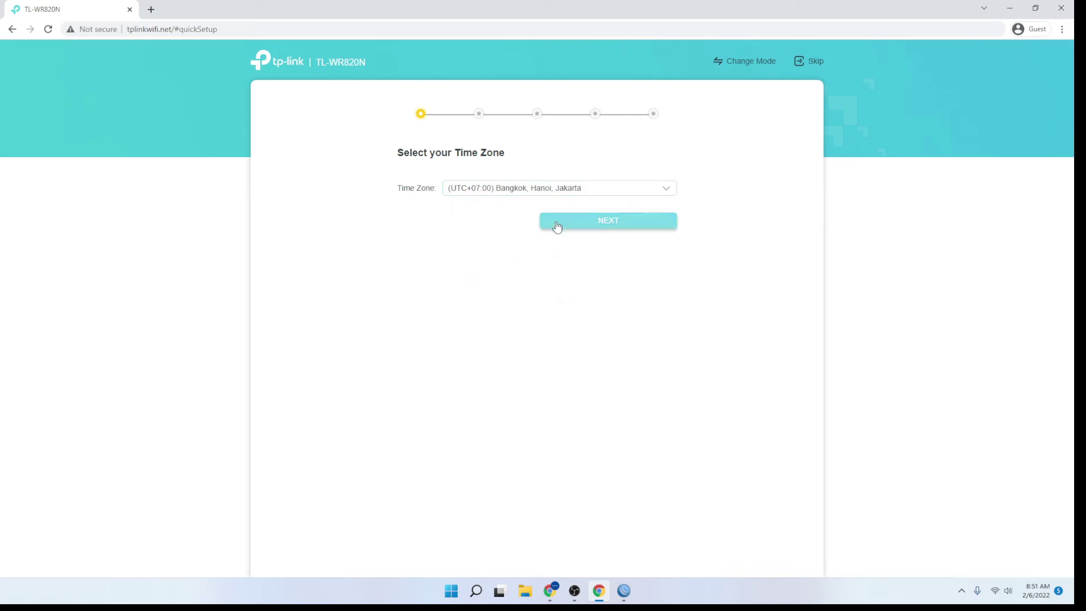
left_click(556, 225)
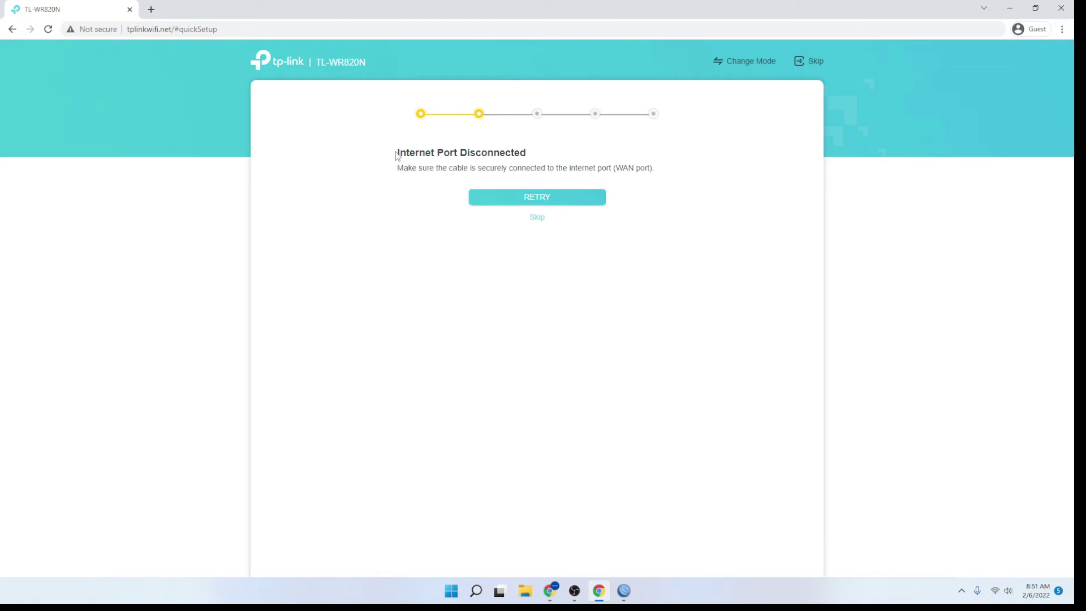
left_click_drag(397, 153, 538, 161)
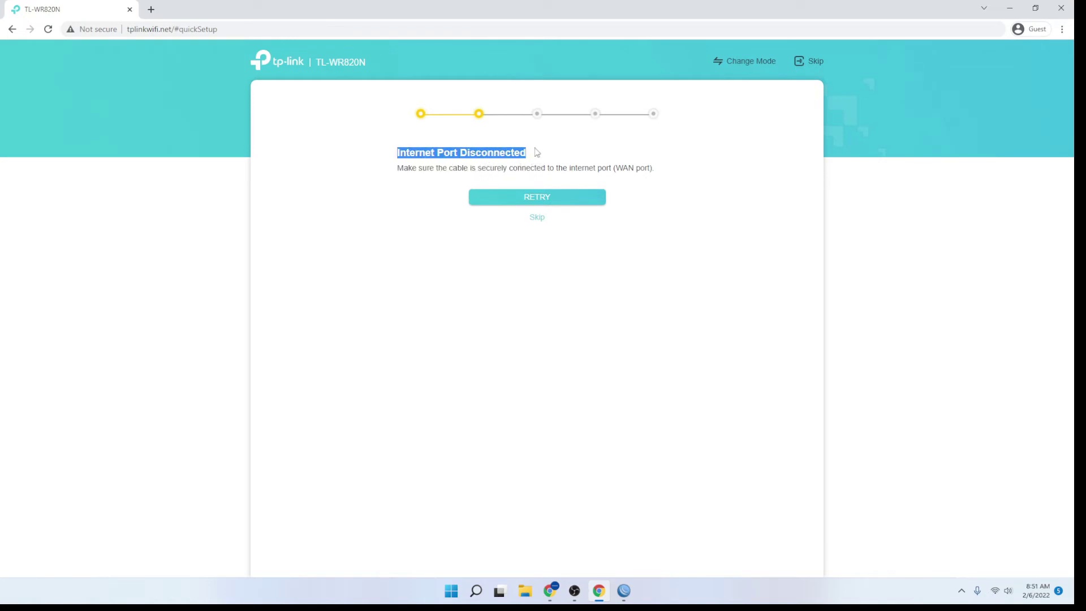
left_click(537, 218)
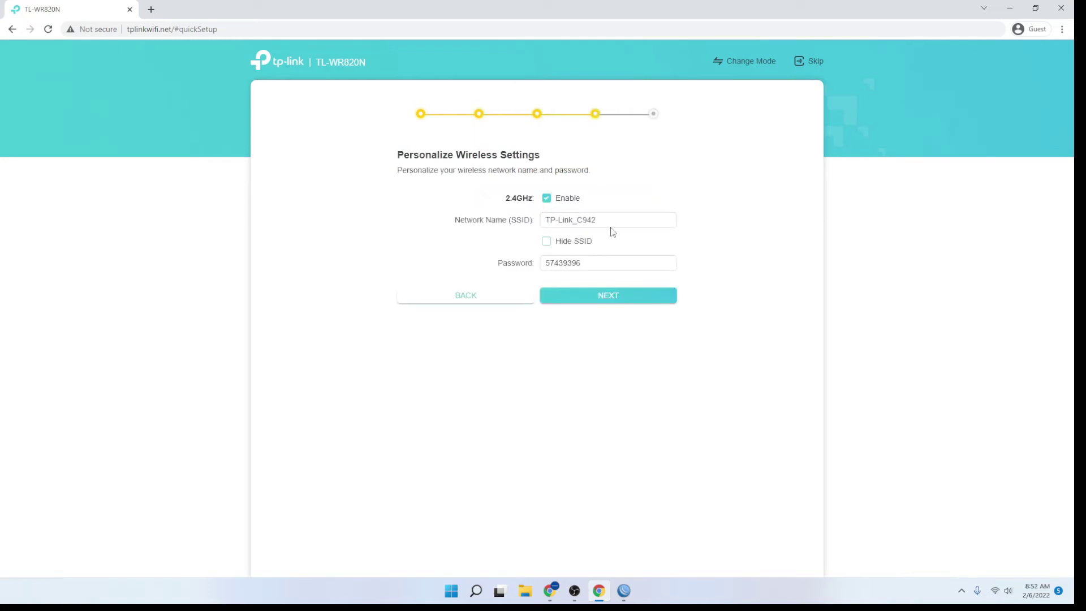
Rename the 2.4GHz SSID to 'AKSES POINT BARU' and give it a new Wi-Fi password
left_click_drag(616, 221, 546, 222)
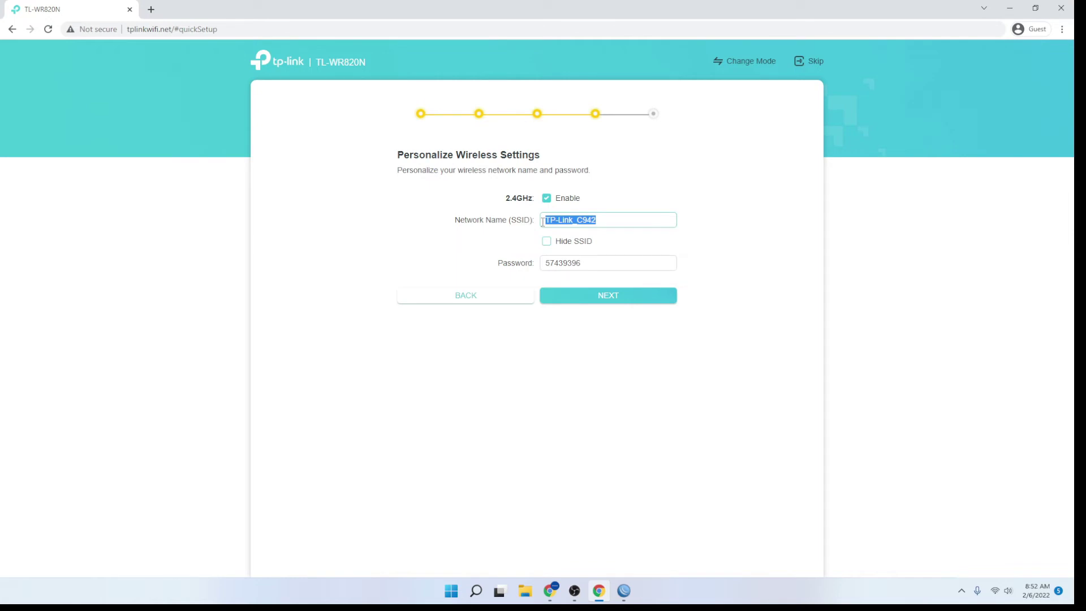
key("BackSpace")
type("AKSES POINT BARU")
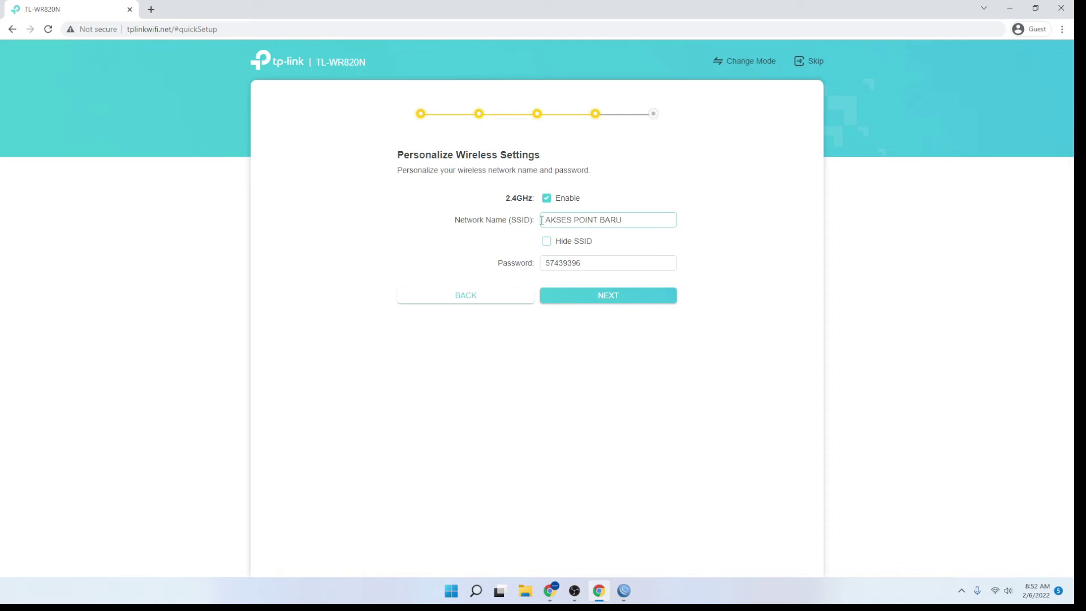
left_click_drag(578, 263, 525, 262)
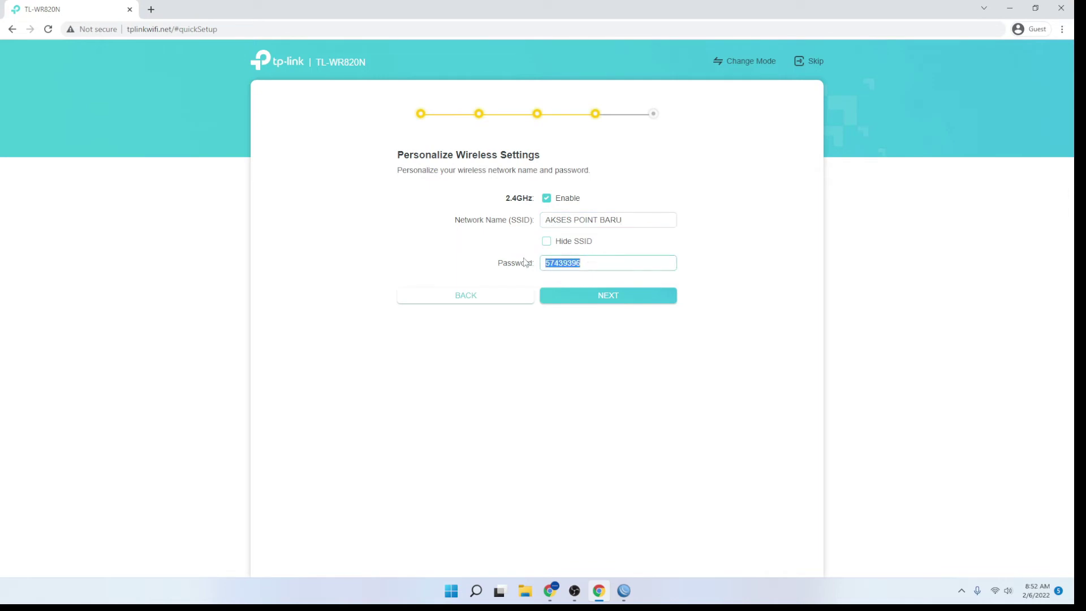
left_click(575, 306)
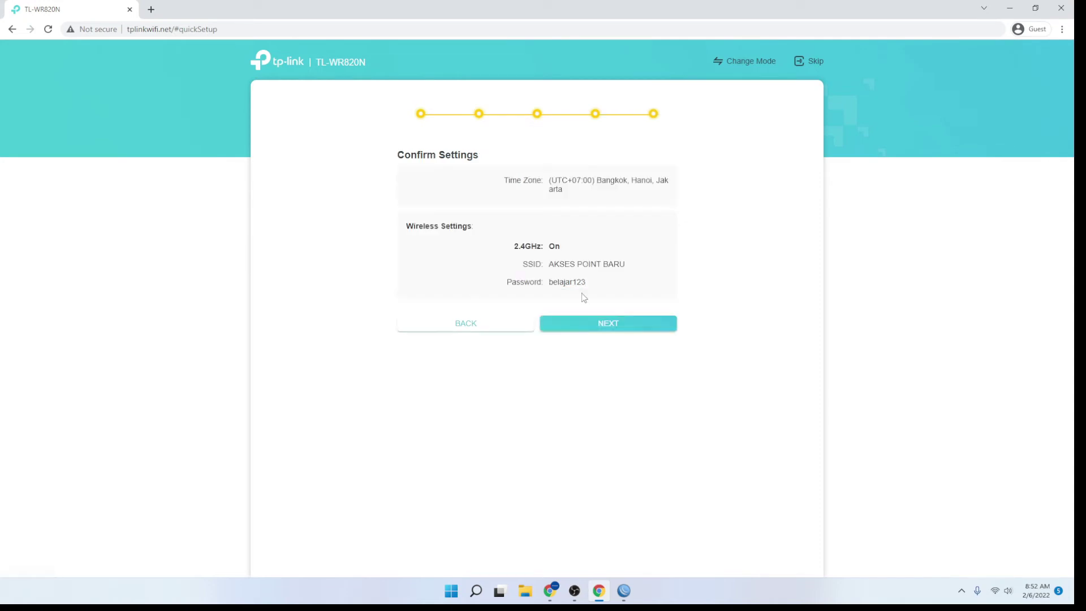
Apply the AKSES POINT BARU wireless settings, dismiss the reconnect notice, and show Windows quick settings
left_click(595, 325)
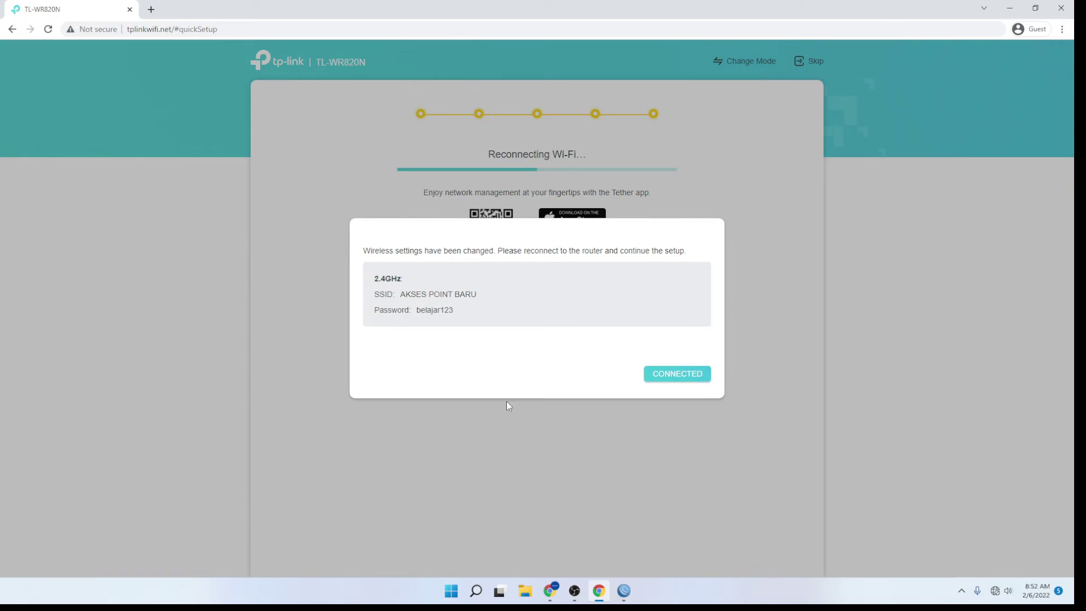
left_click(662, 379)
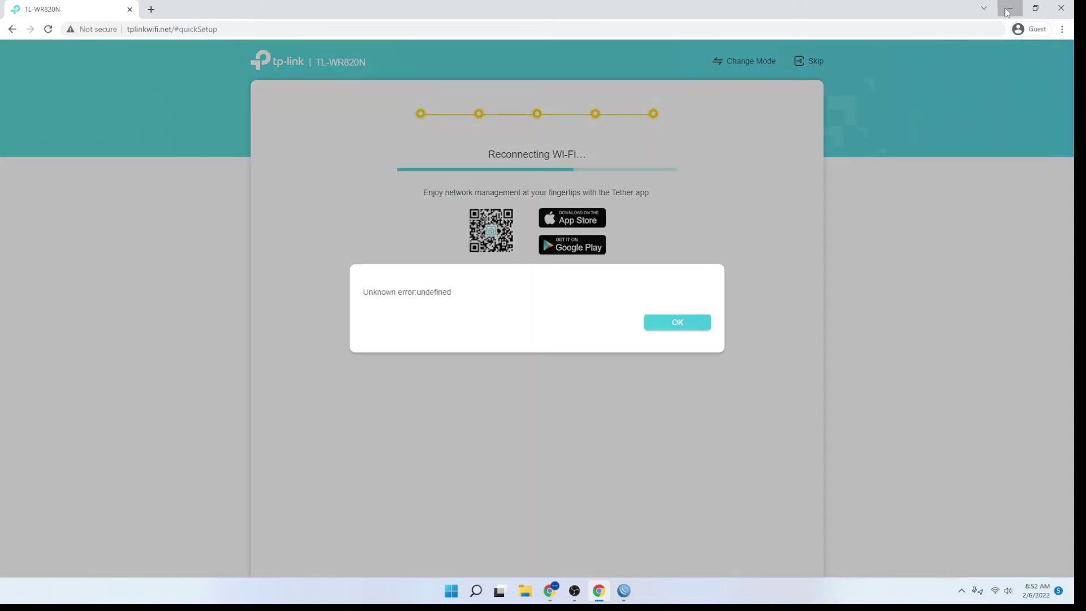
left_click(1008, 9)
left_click(996, 590)
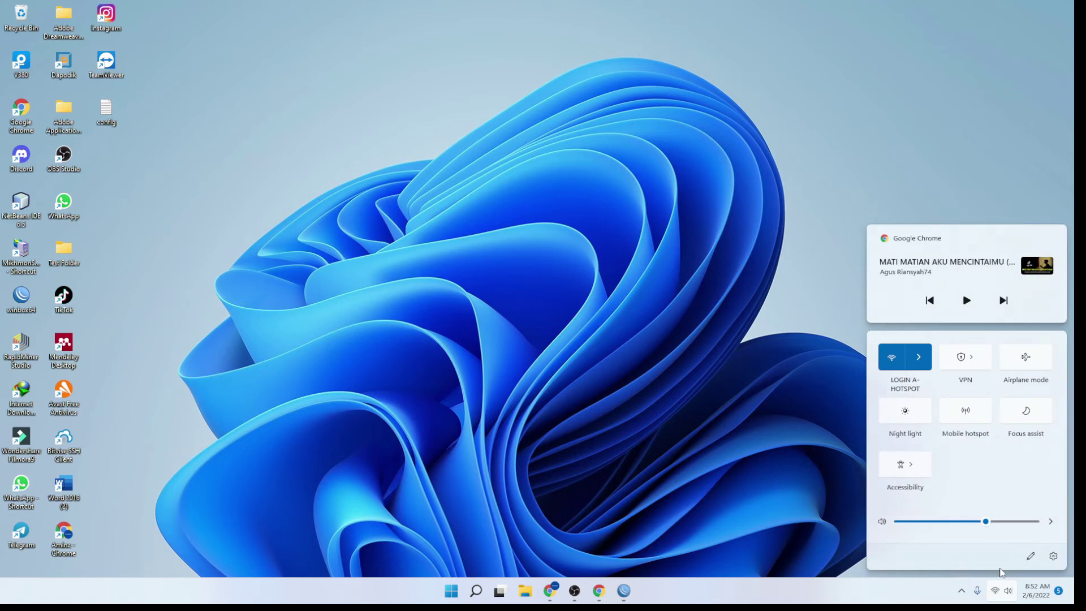
Choose AKSES POINT BARU from the Wi-Fi list, submit its security key, then close the panel
left_click(919, 356)
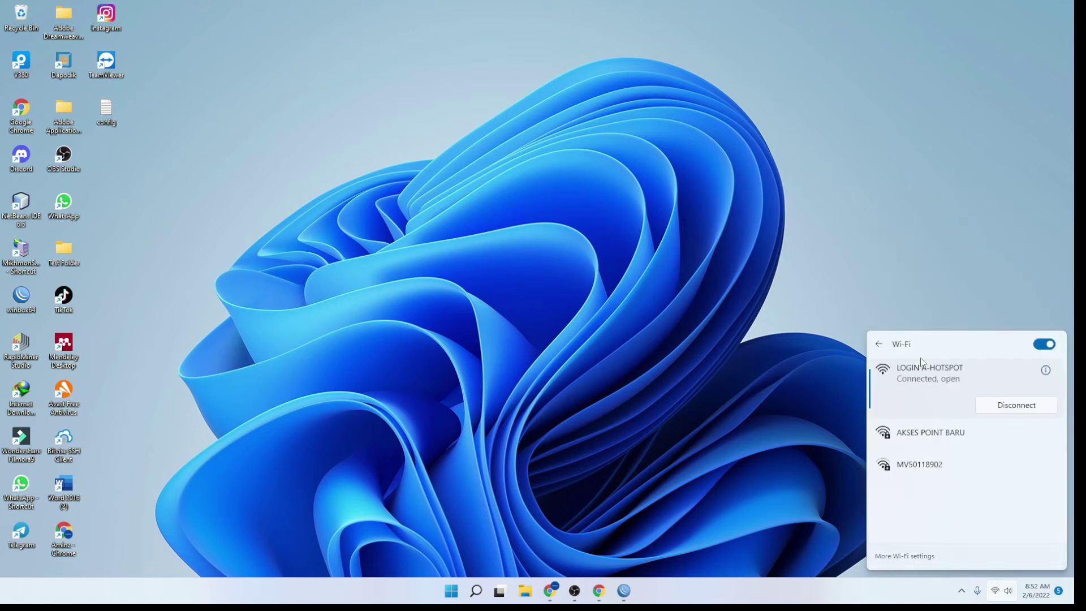
left_click(942, 451)
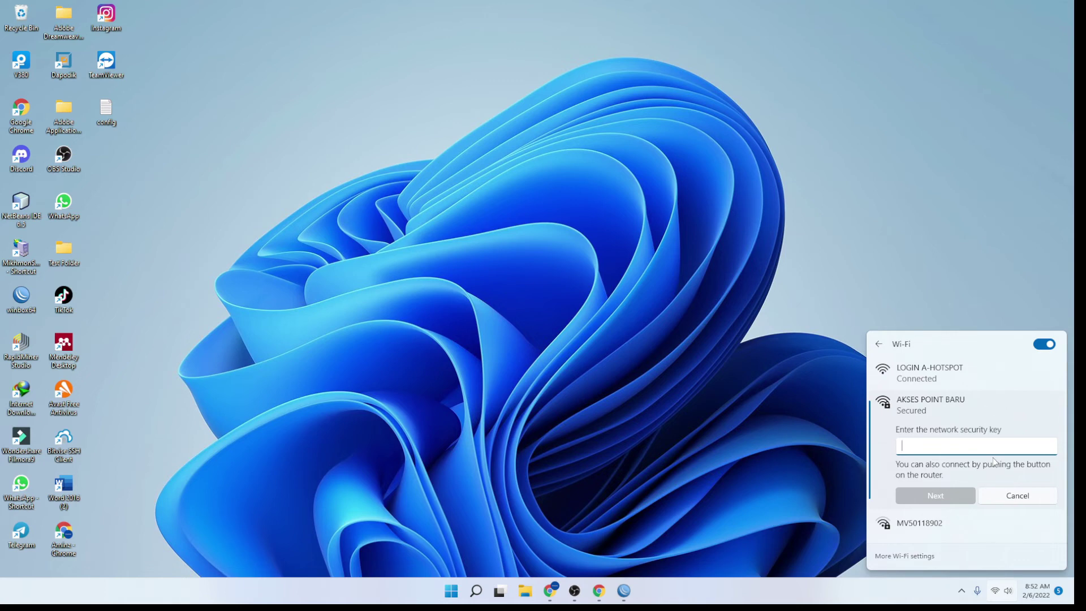
type("a")
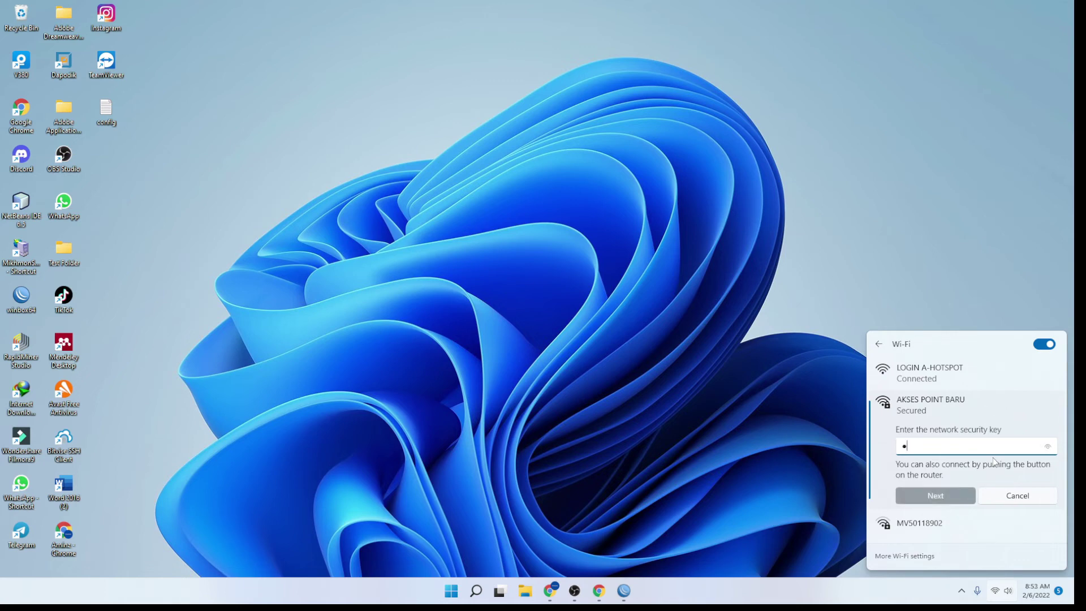
type("******")
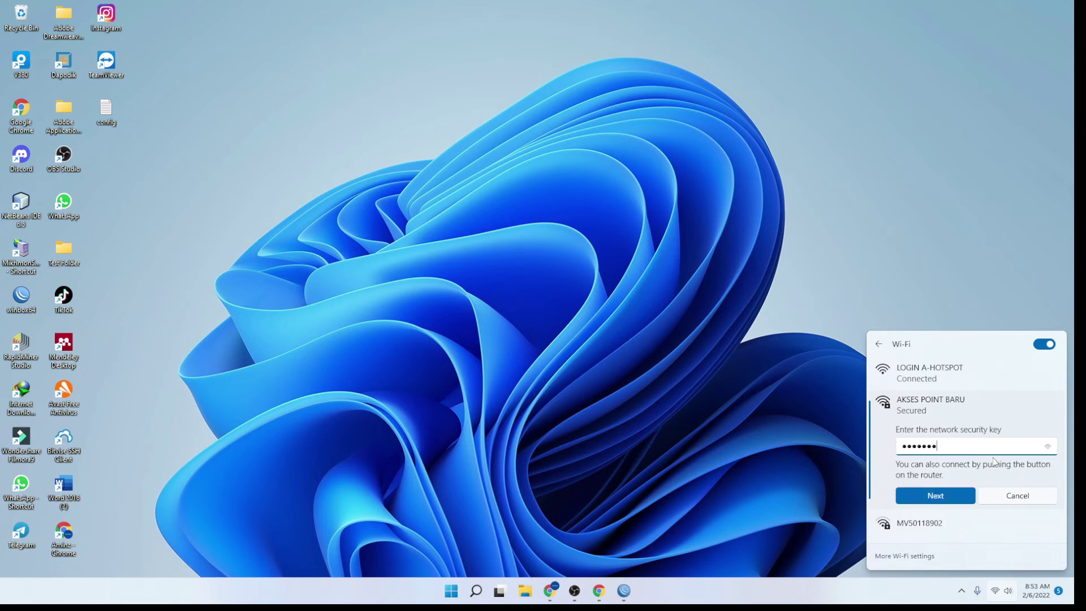
type("***")
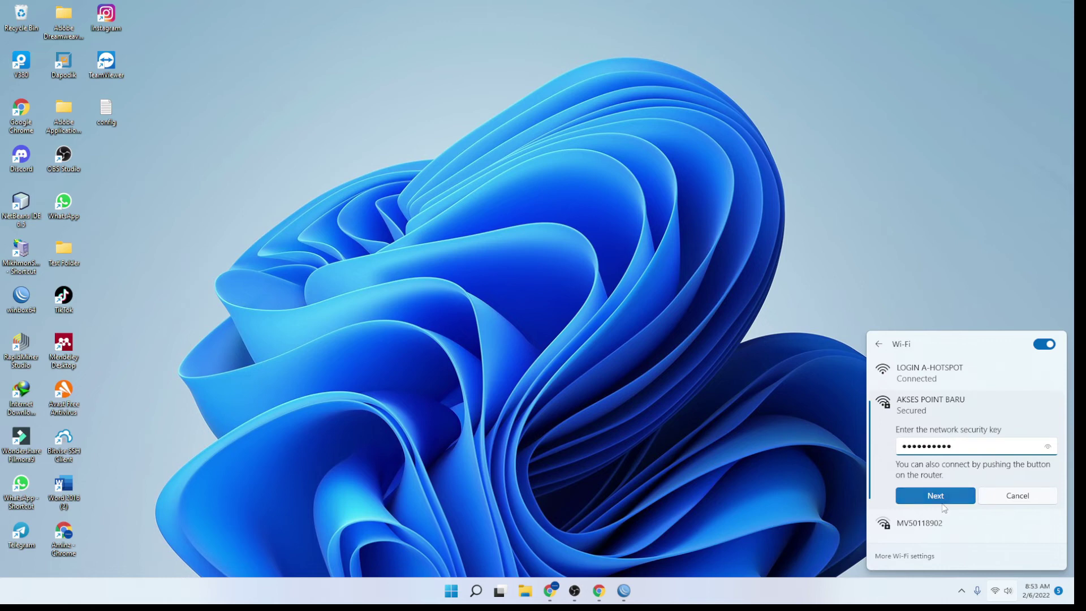
left_click(942, 501)
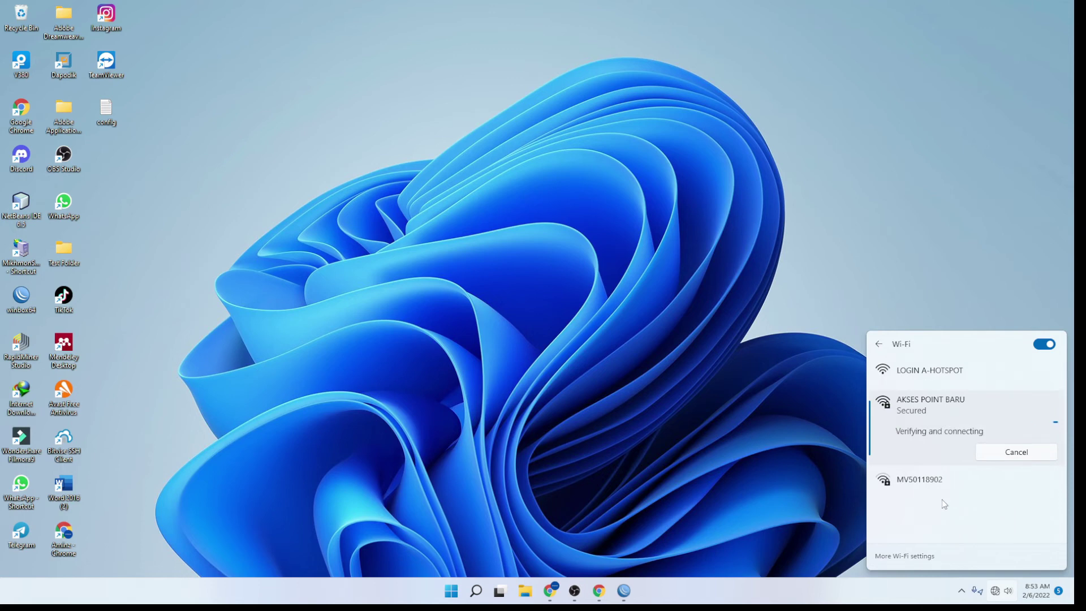
left_click(796, 415)
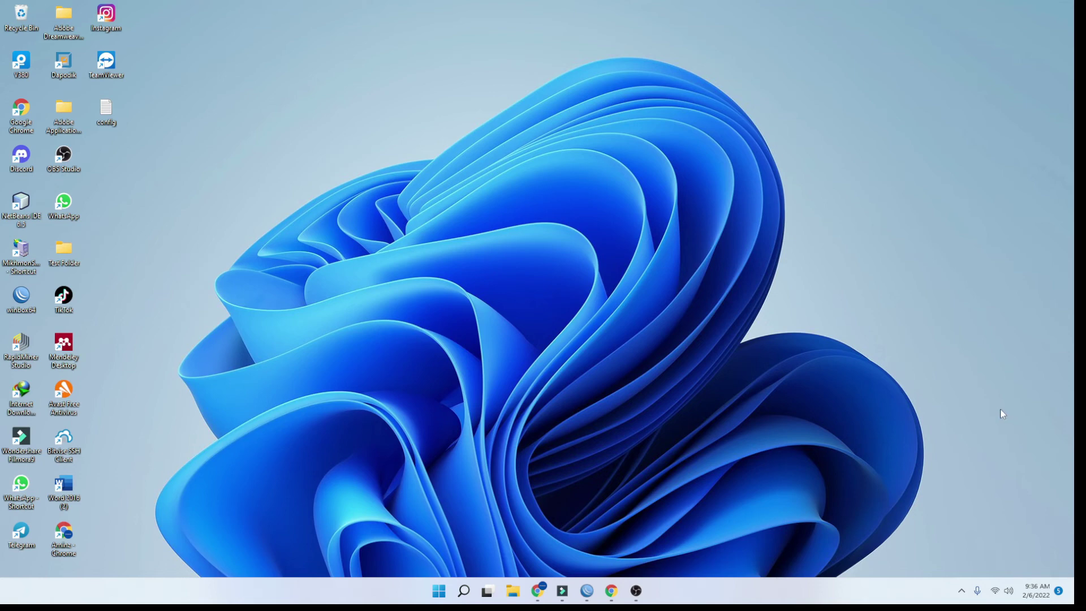
Connect the laptop to AKSES POINT BARU by entering its security key
left_click(1000, 591)
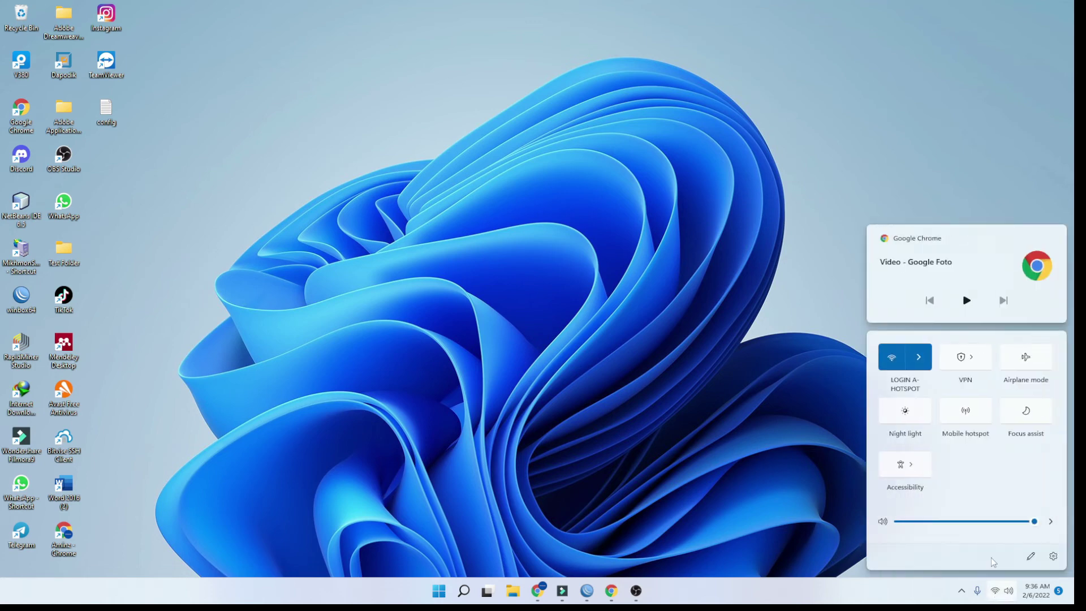
left_click(918, 357)
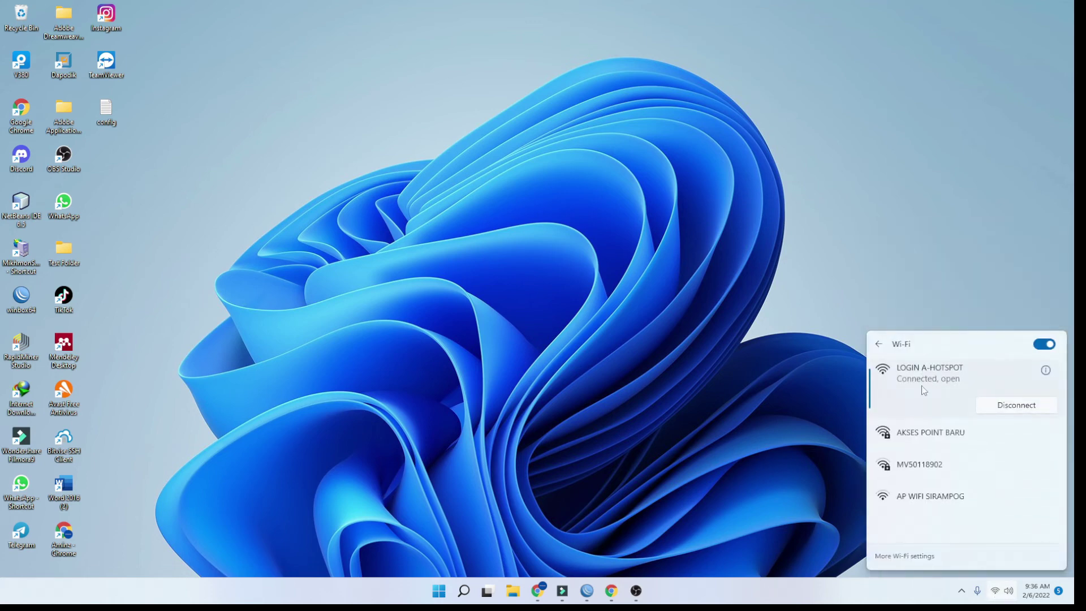
left_click(918, 441)
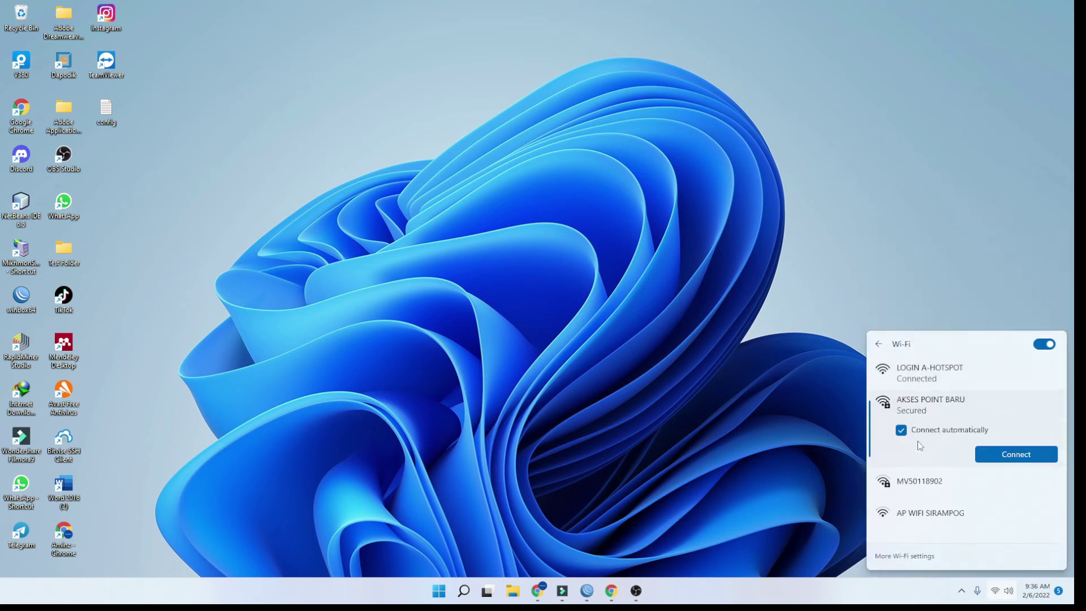
left_click(991, 455)
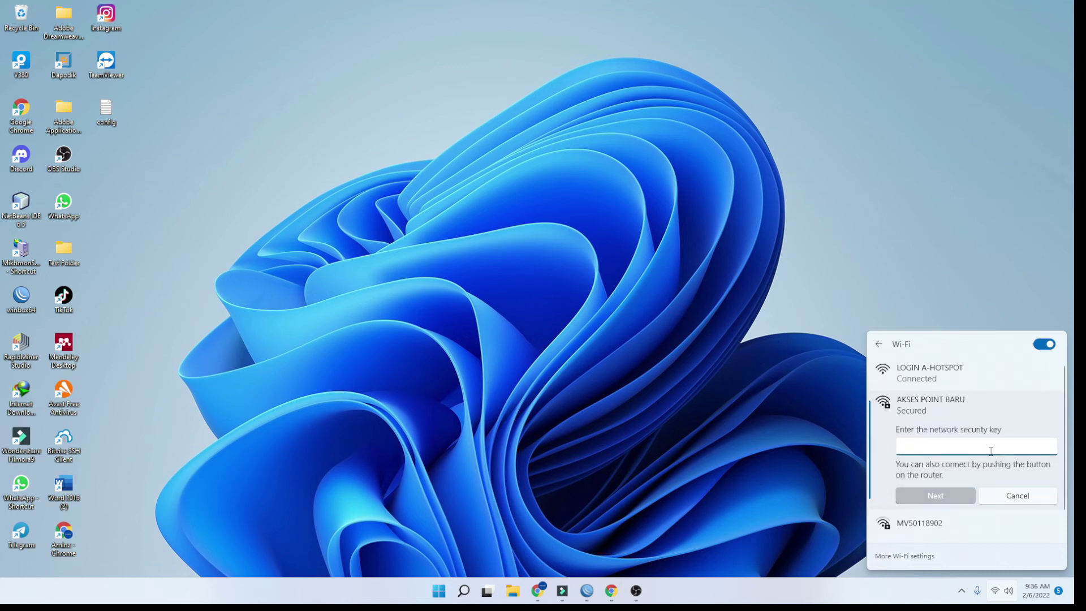
type("**********")
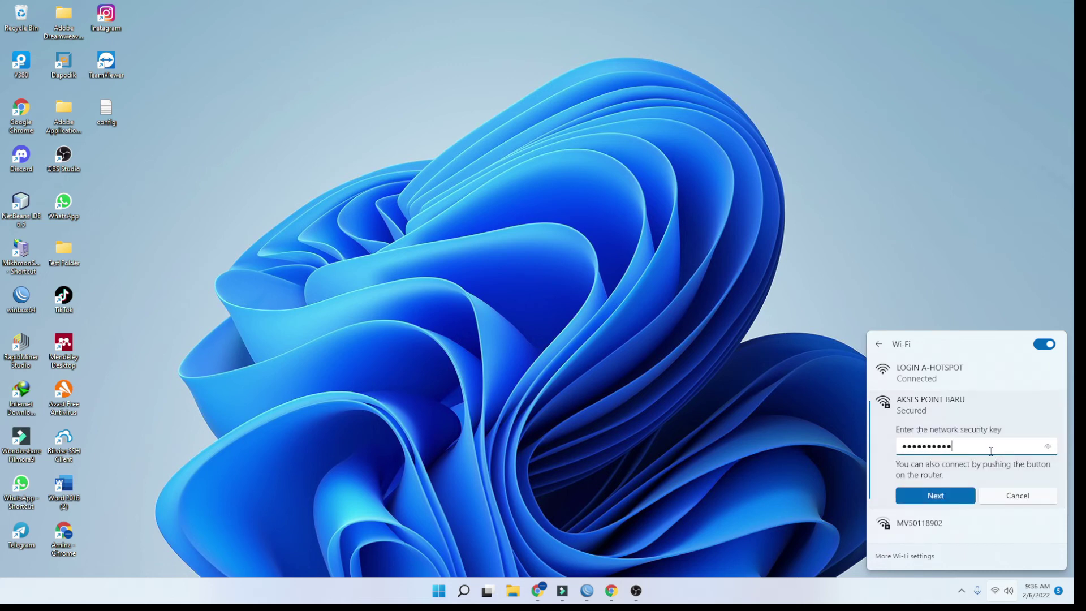
key("Return")
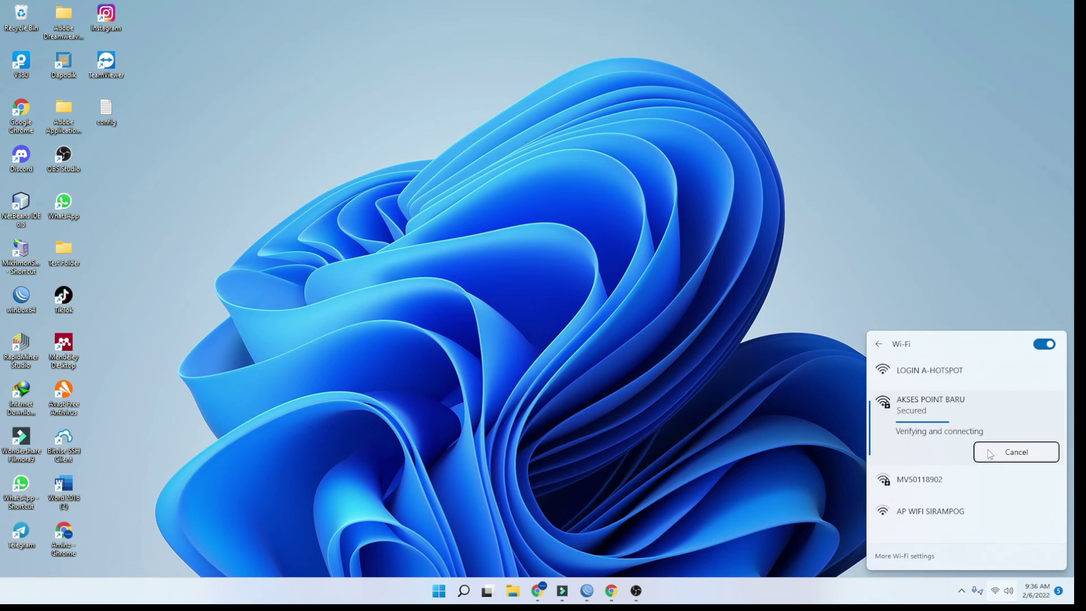
Reopen the Wi-Fi list to confirm AKSES POINT BARU shows as connected
left_click(979, 501)
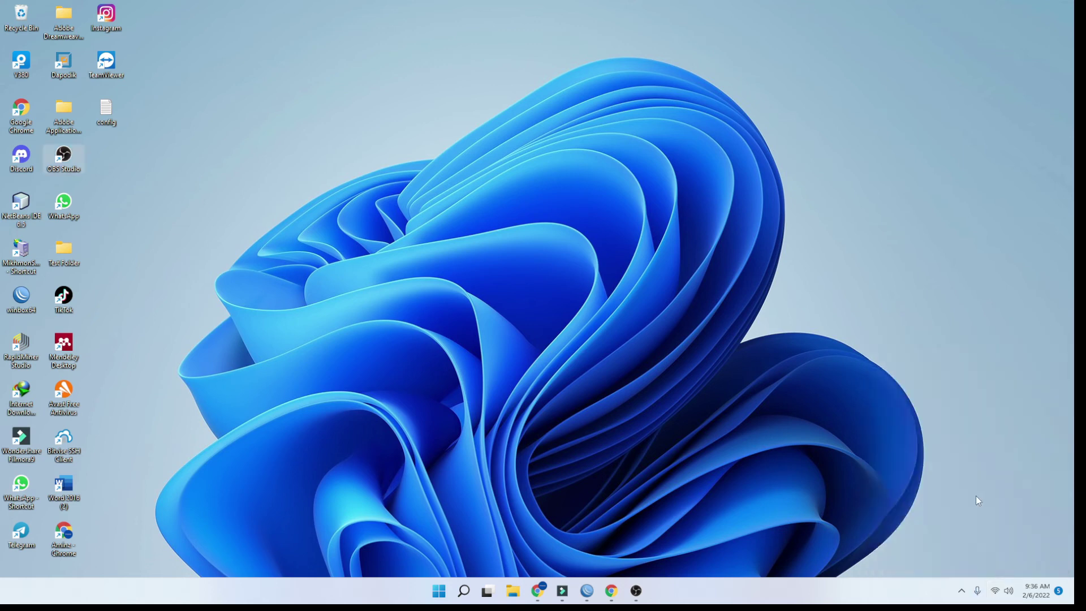
key("super+a")
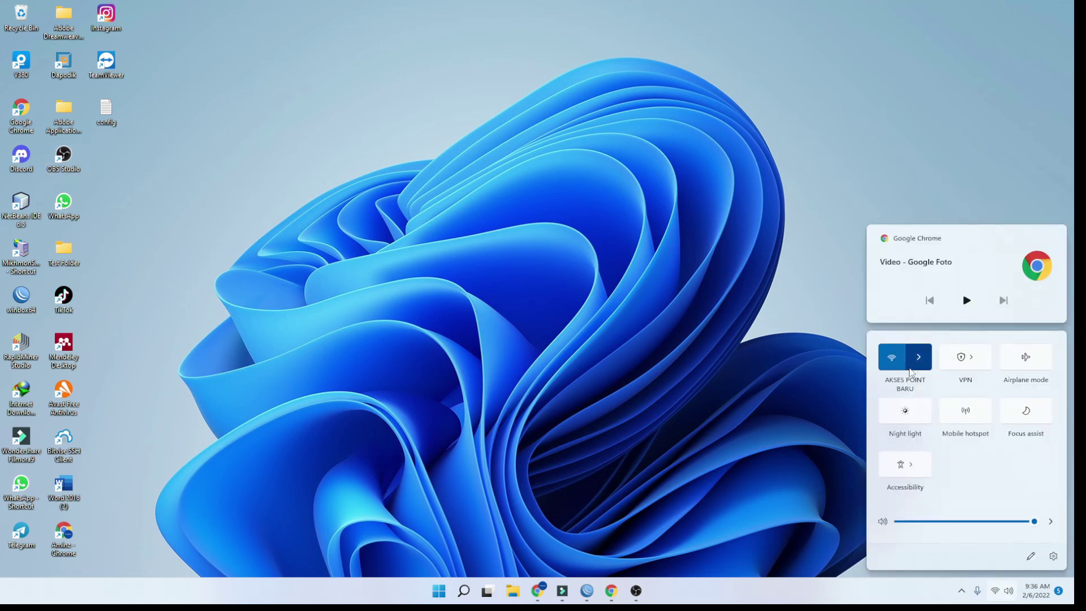
left_click(911, 369)
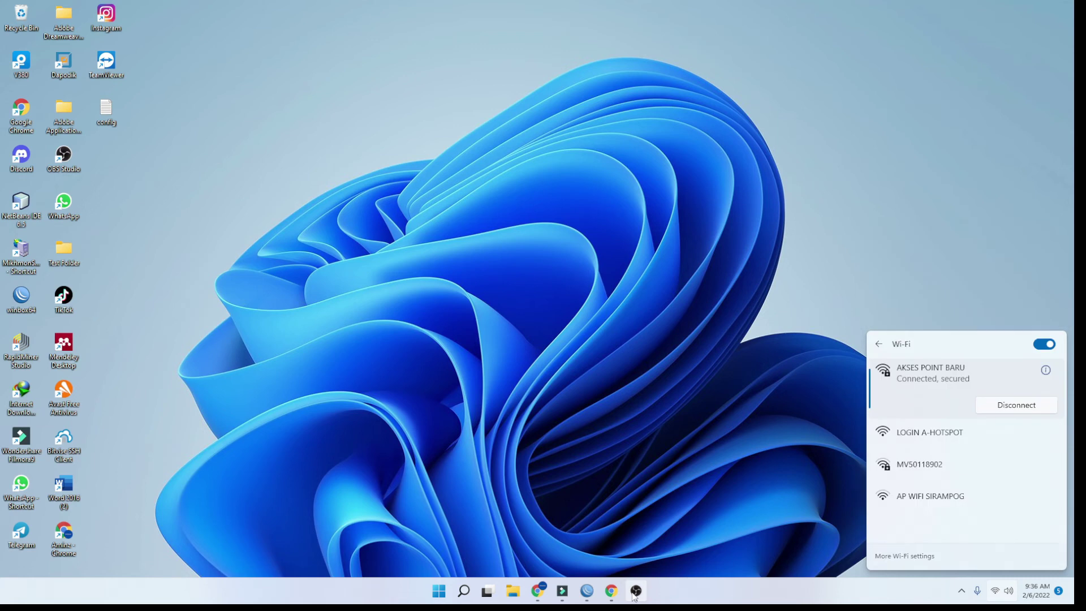
Load the access point address 192.168.0.1 in Chrome
left_click(610, 590)
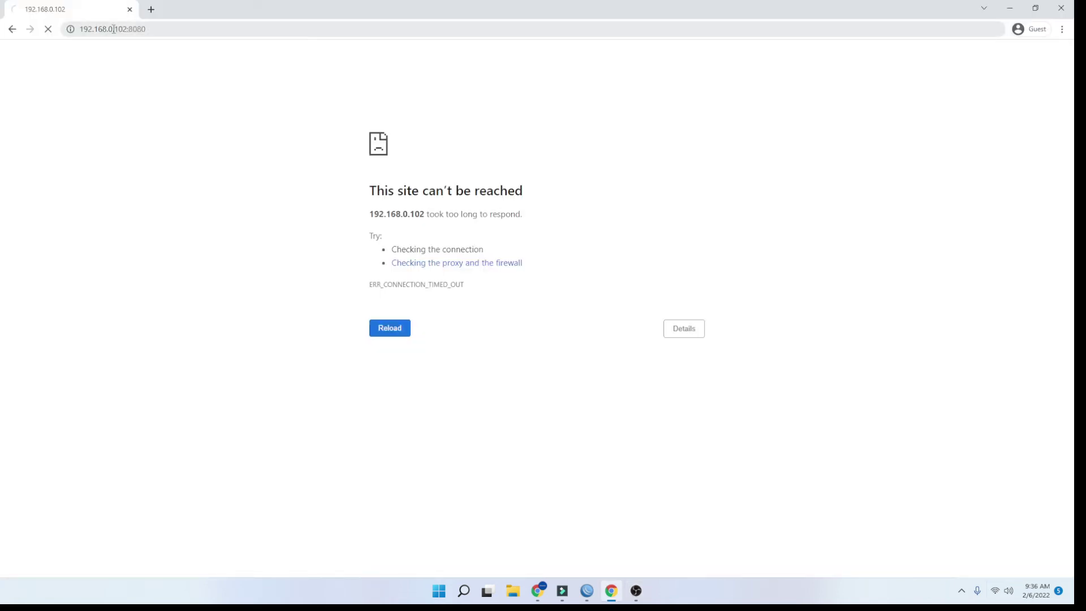
left_click(114, 28)
type("192.")
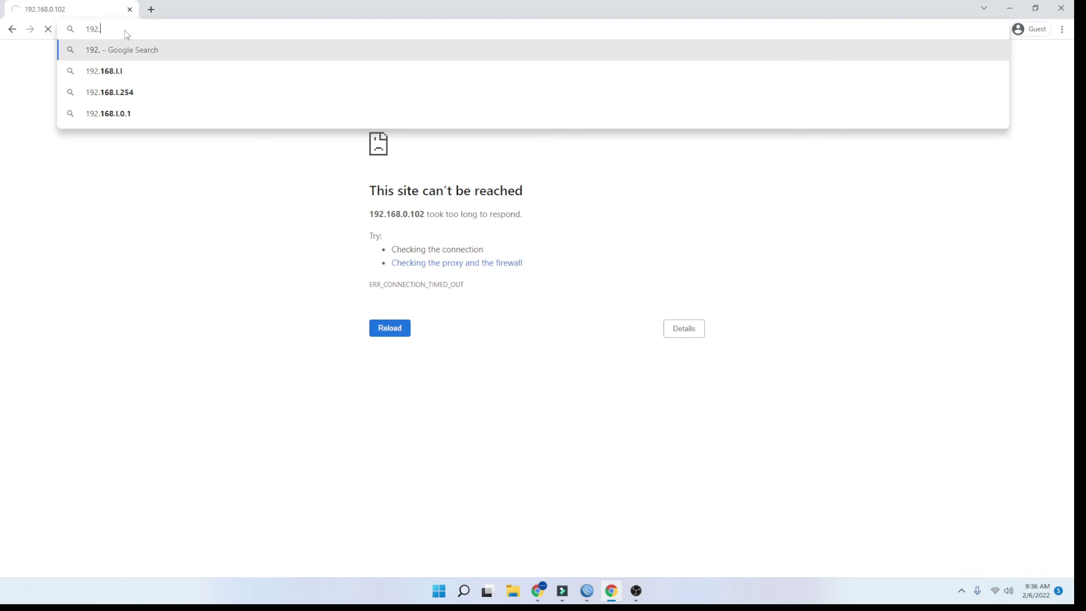
type("168.0")
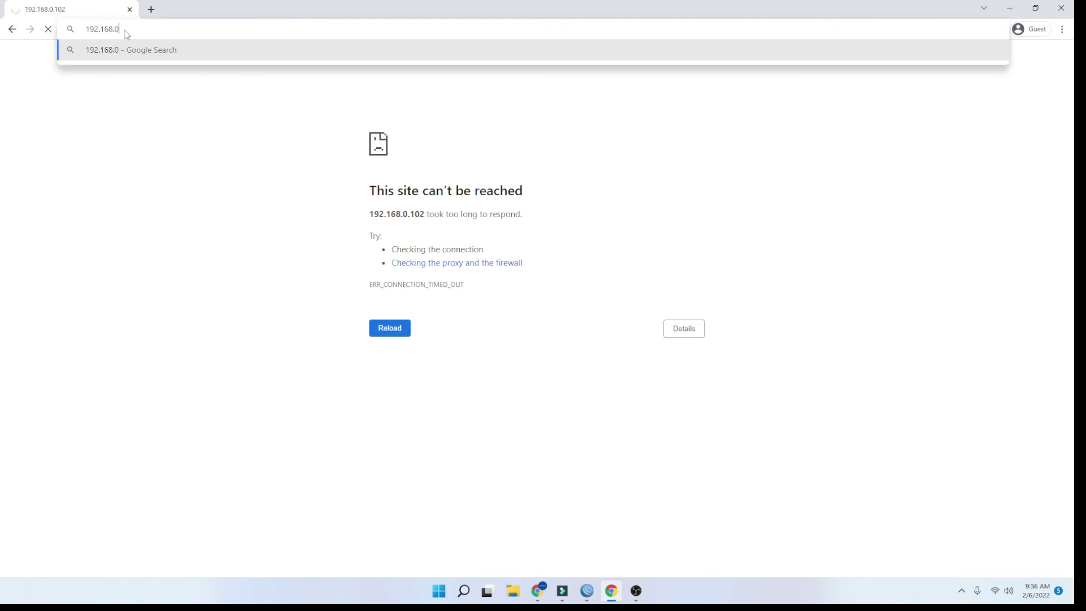
type(".1")
key("Return")
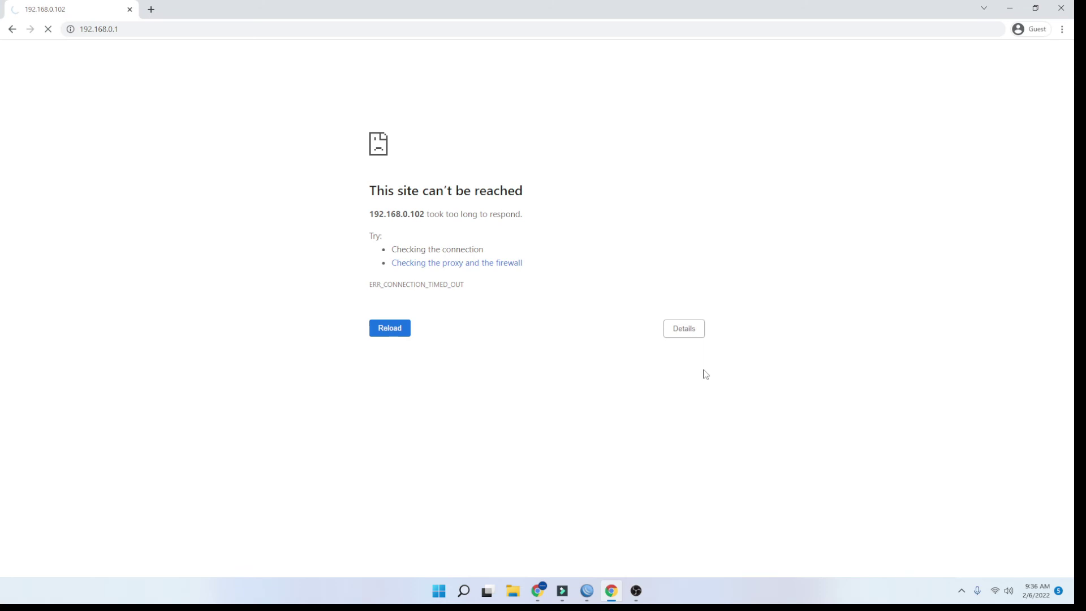
key("super+a")
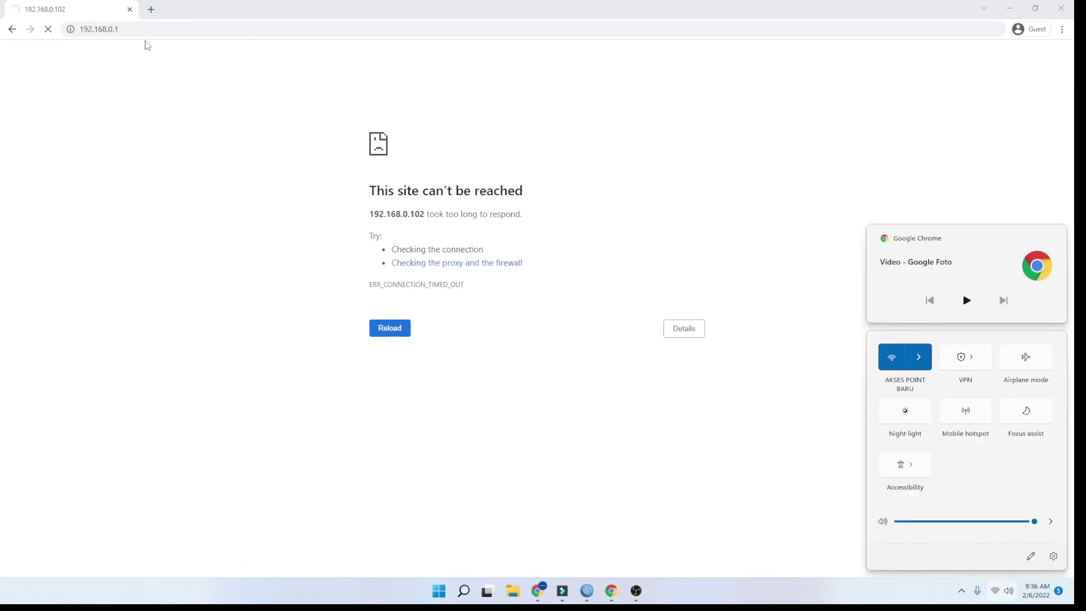
Search google translate in a new Chrome tab, then return to the browser
left_click(150, 9)
type("goo")
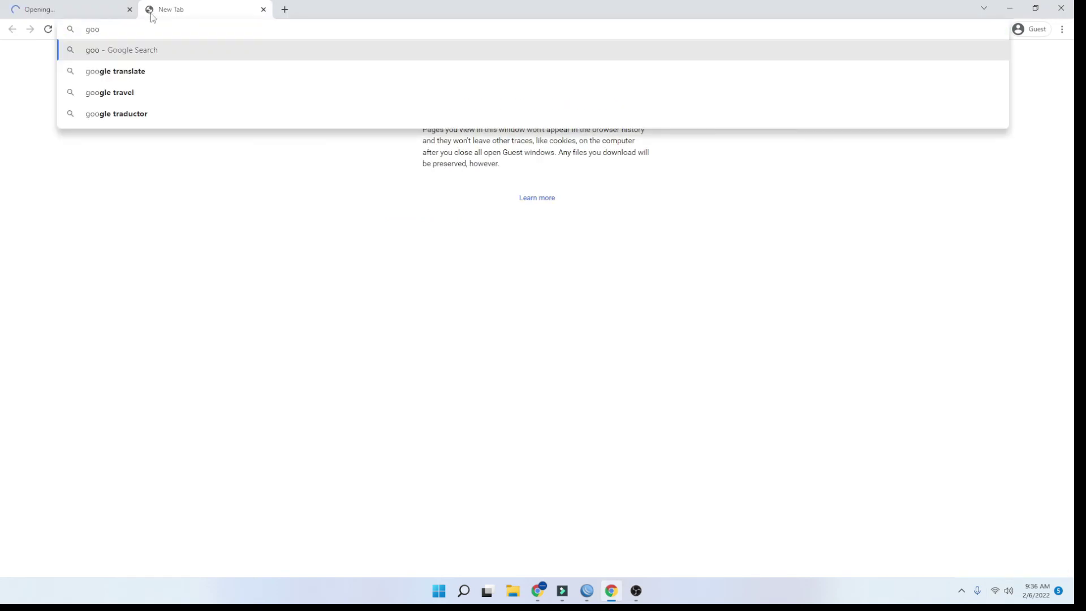
left_click(140, 75)
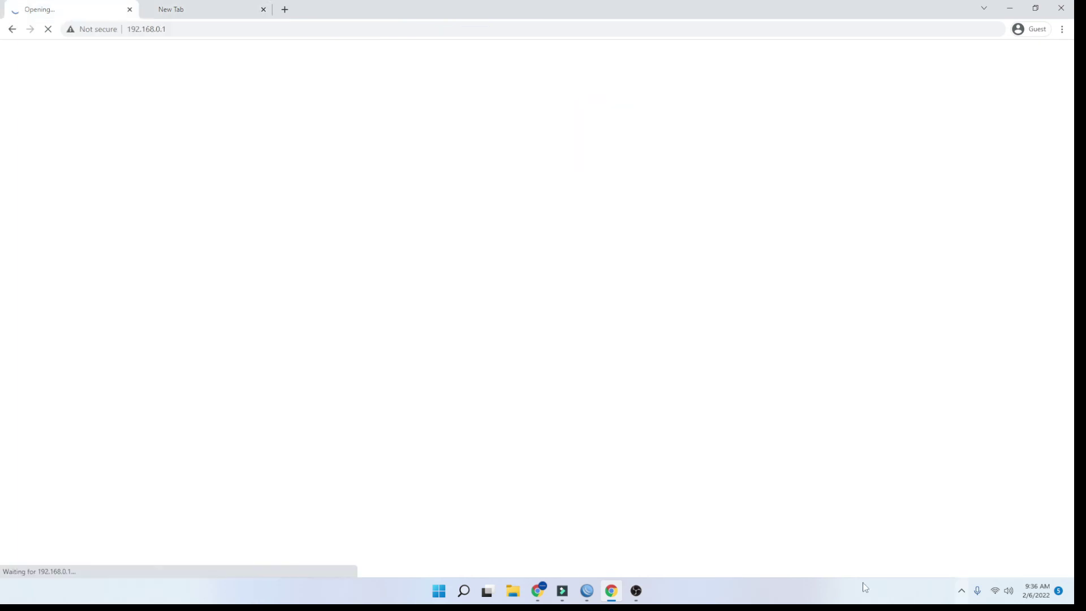
left_click(595, 590)
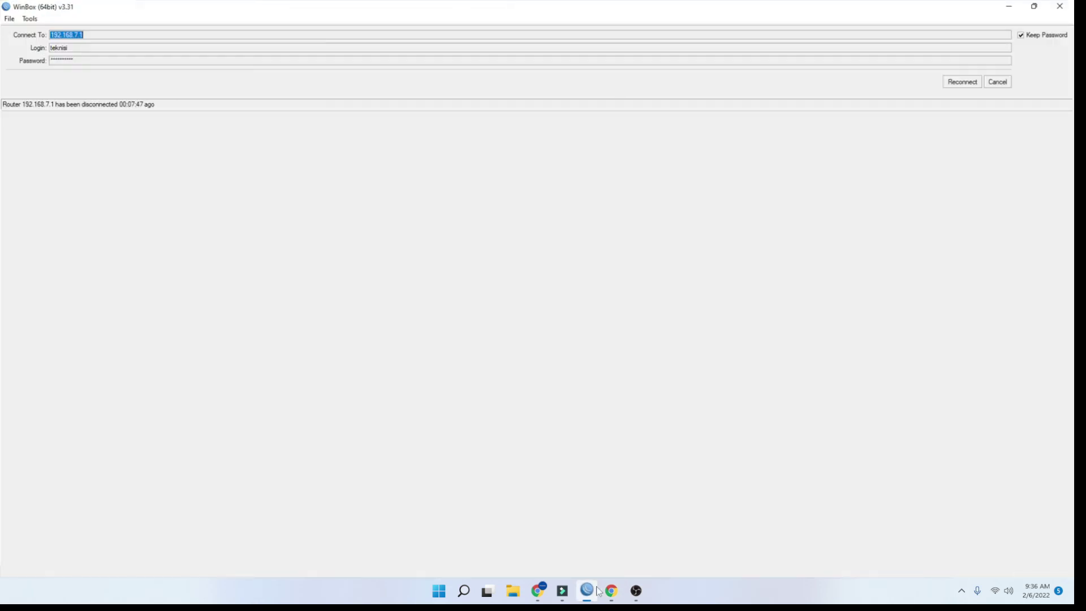
left_click(597, 591)
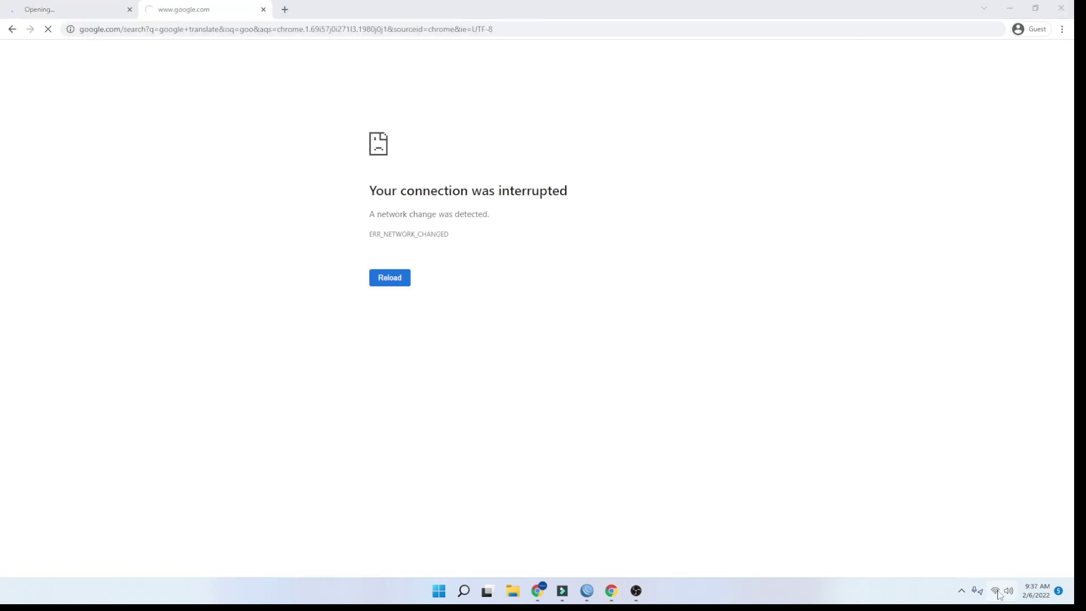
Check the Wi-Fi network list and close the extra Command Prompt window
left_click(996, 592)
left_click(920, 356)
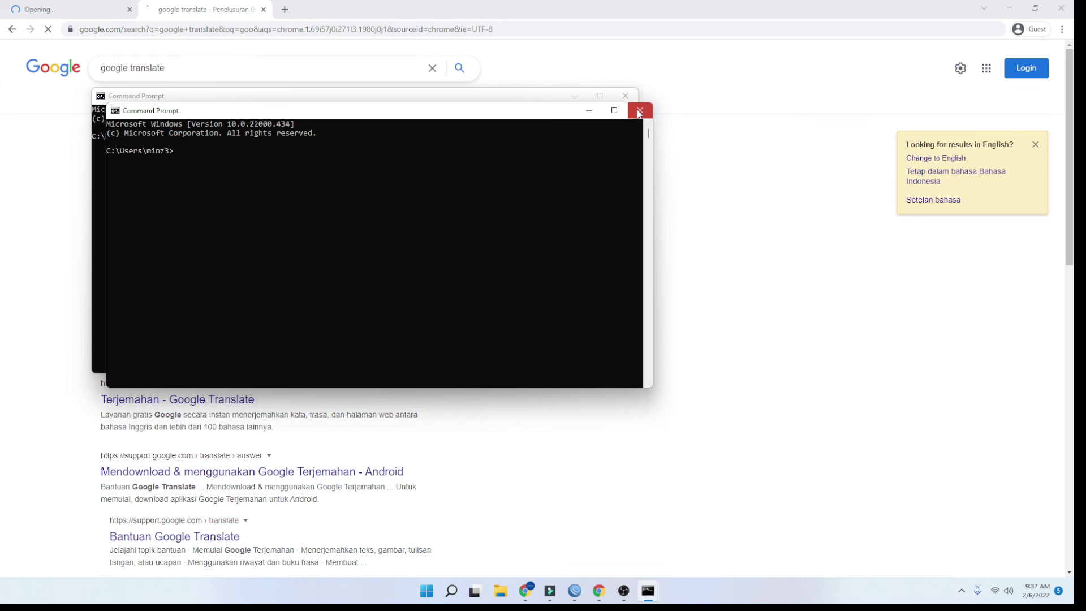
left_click(639, 111)
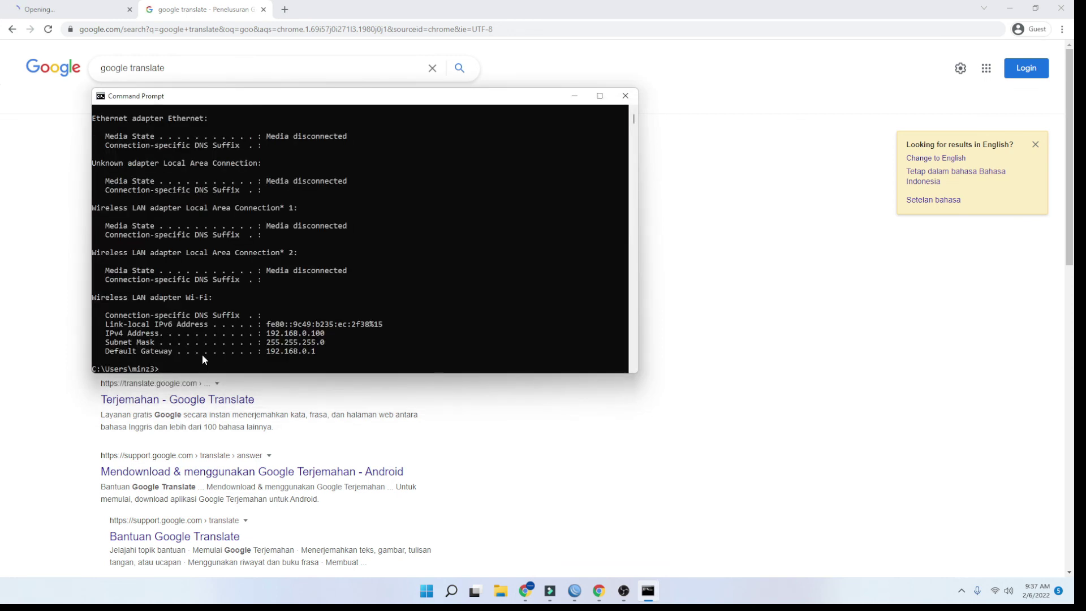